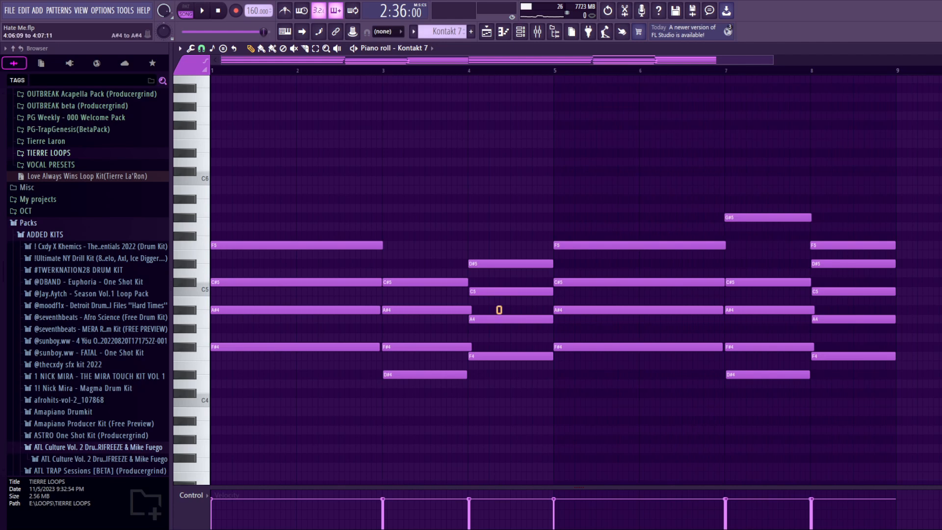
click(499, 319)
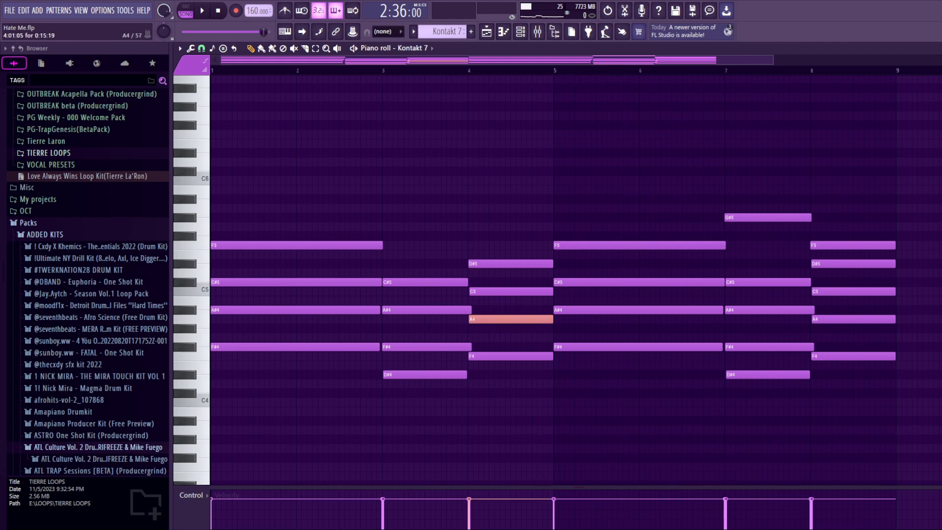
drag(528, 332, 527, 330)
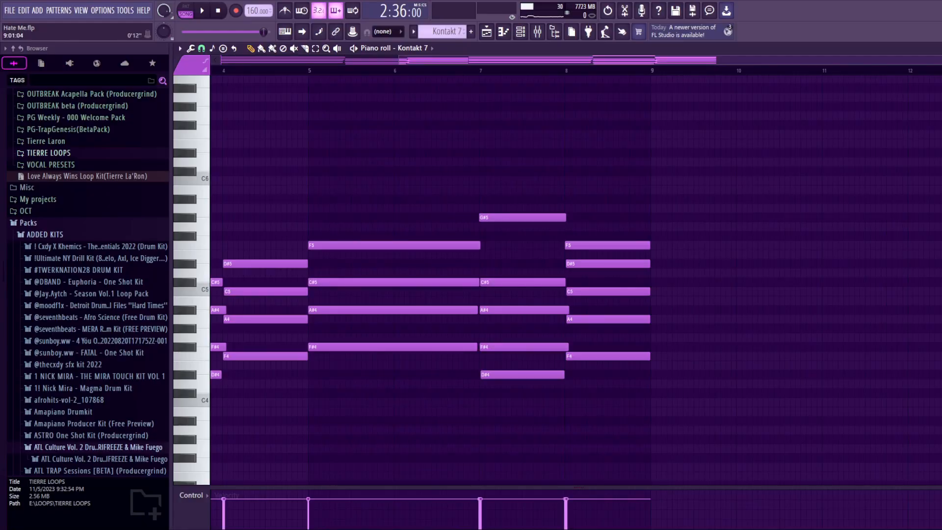
scroll(655, 60, right, 3)
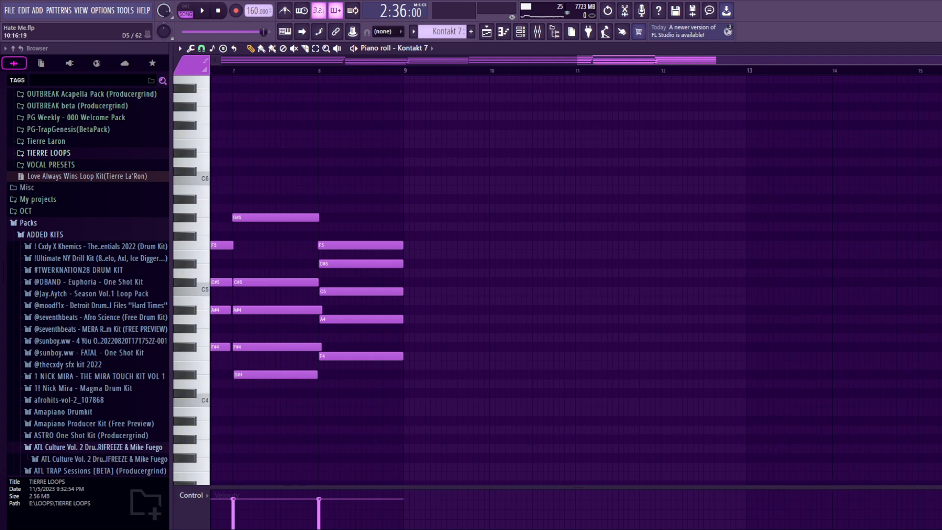
click(578, 273)
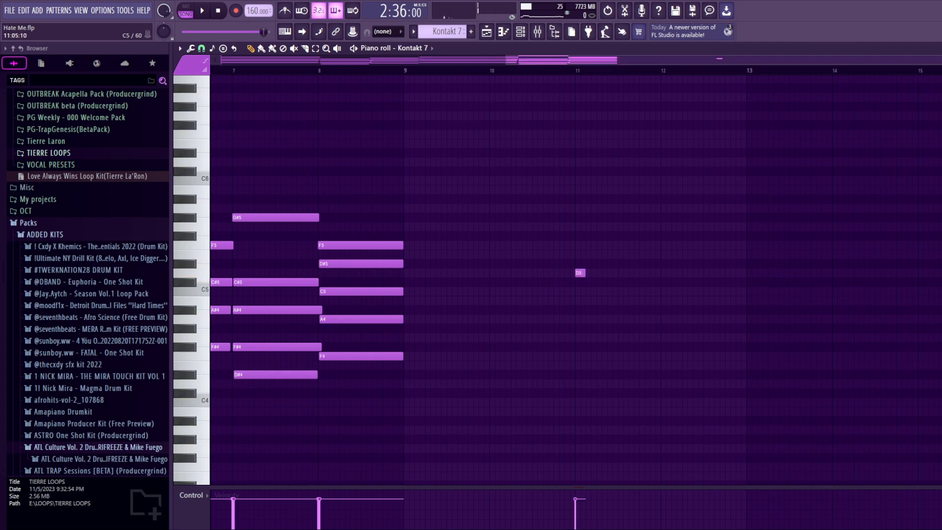
drag(585, 273, 665, 273)
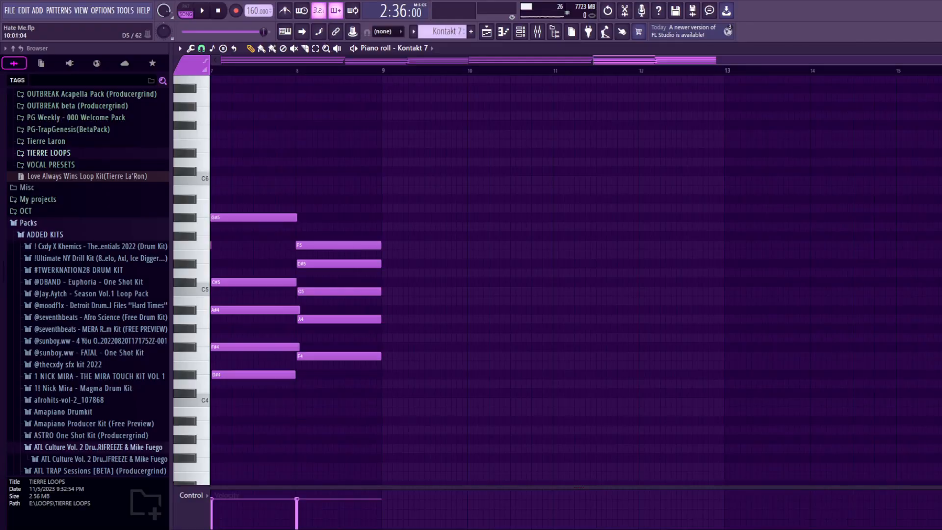
- Build a four-note chord of D5, F5, A5 and C6, starting at bar 11 and lasting two bars
click(470, 273)
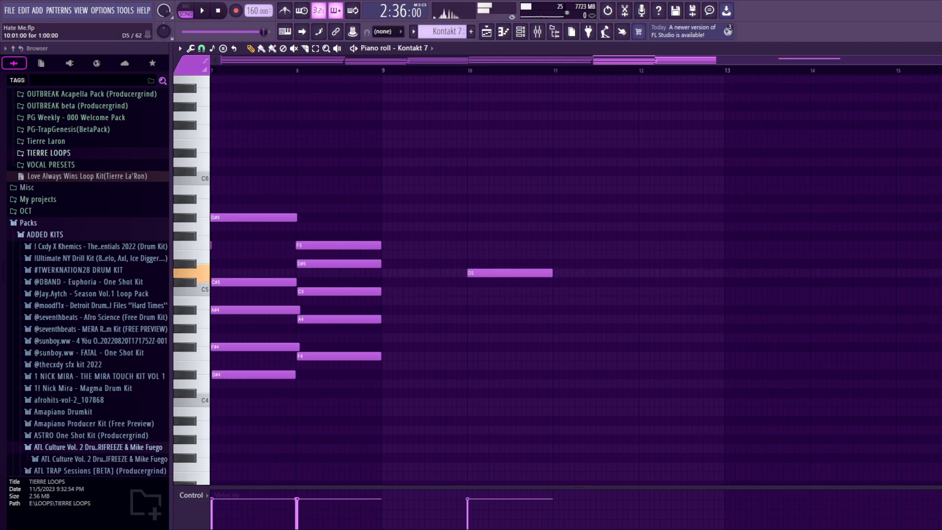
click(469, 246)
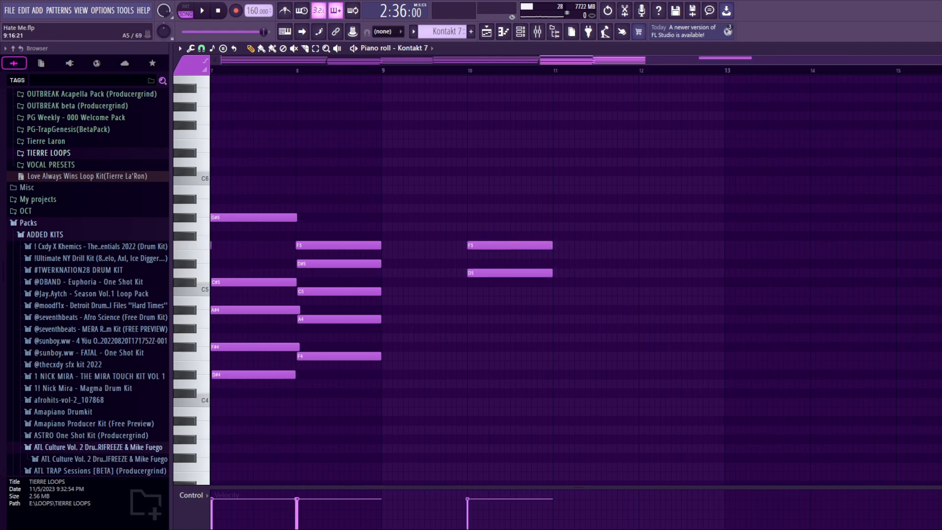
click(470, 208)
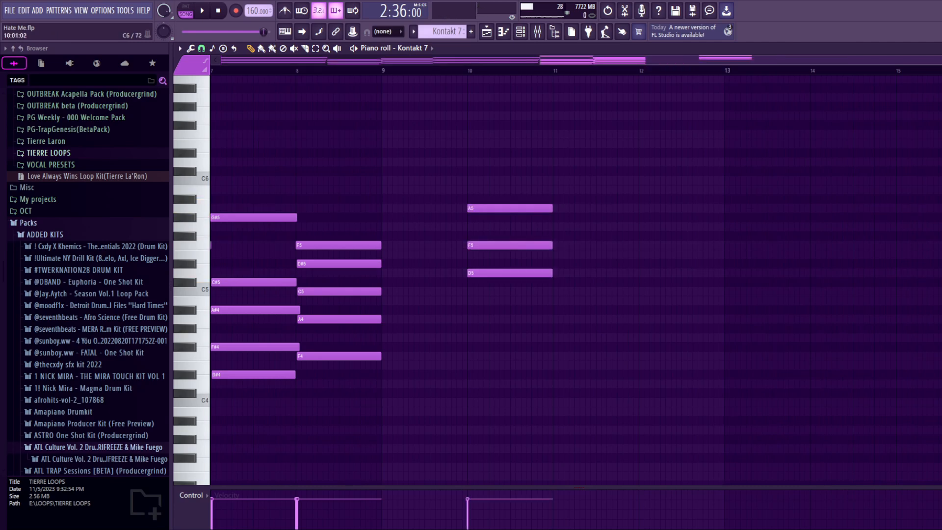
click(469, 180)
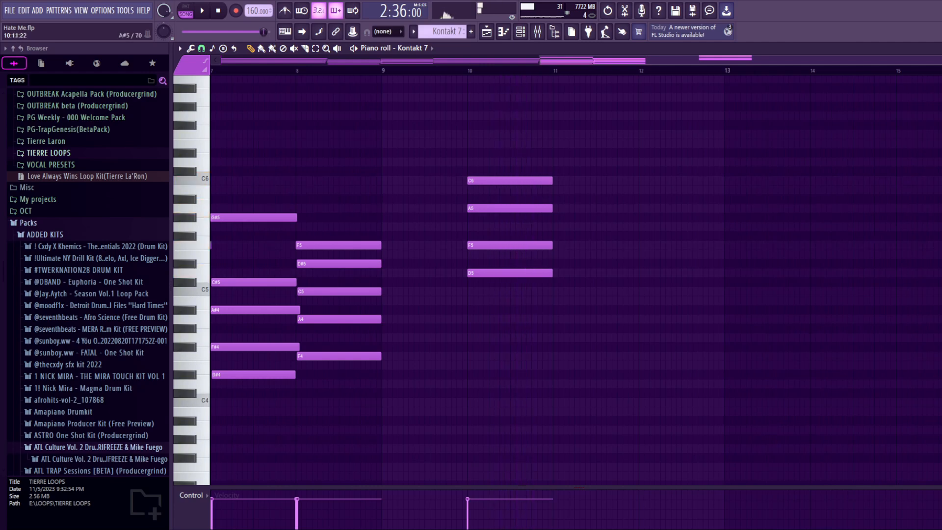
drag(516, 139, 557, 274)
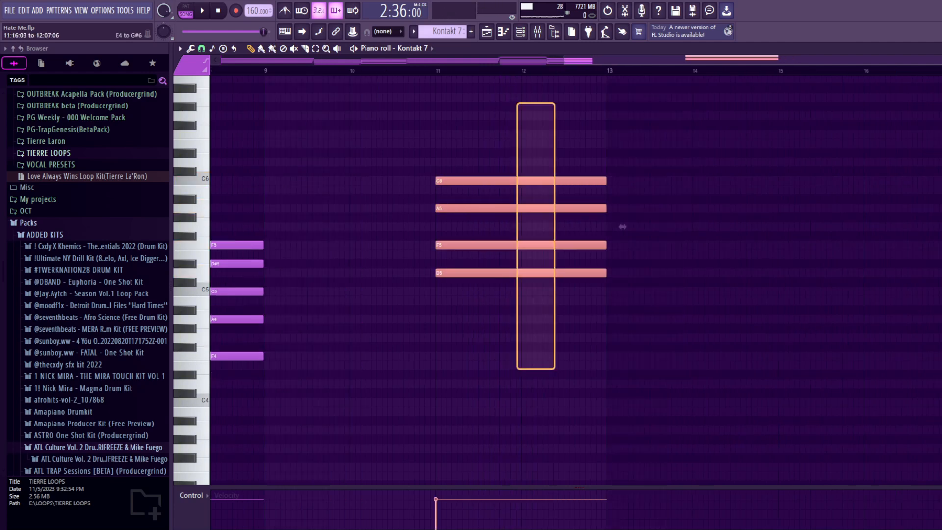
- Duplicate the two-bar chord to bar 13 and transpose the copy down four semitones
key(ctrl+b)
key(Down)
key(Down)
key(Down)
key(Down)
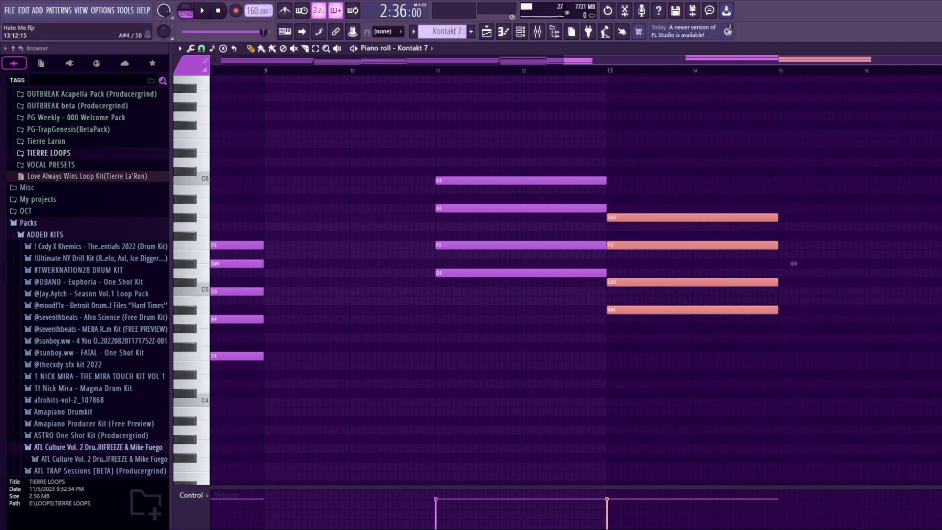
key(ctrl+d)
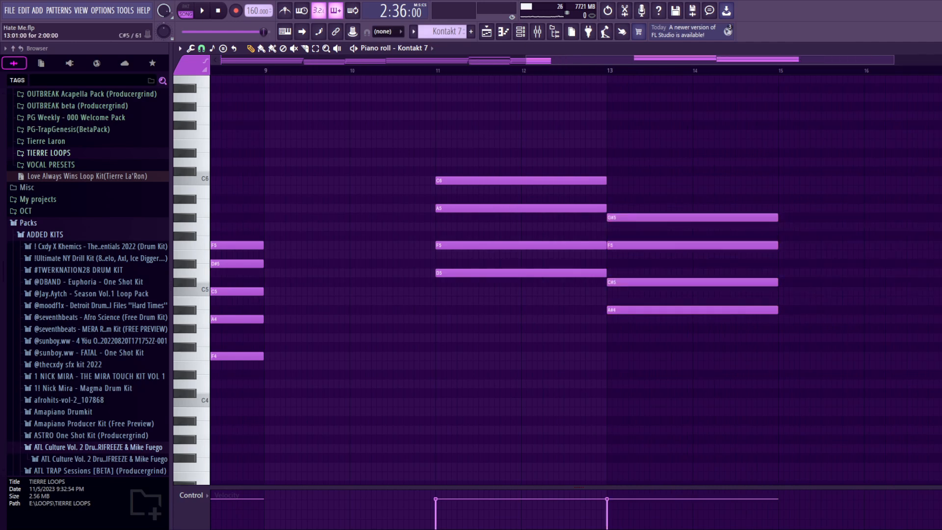
- Raise the second chord's C#5 to D5 and its G#5 to A5, and audition both chords
drag(647, 282, 647, 273)
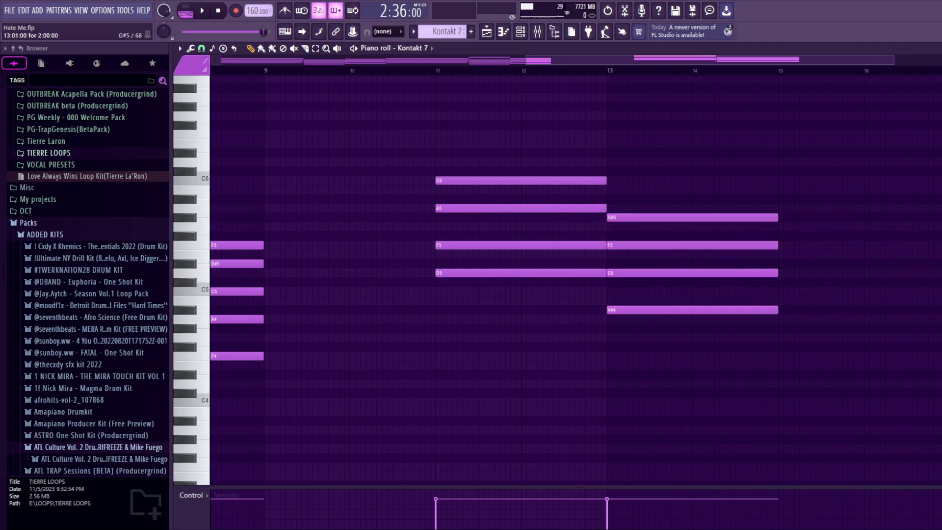
drag(647, 217, 647, 208)
alt+right_click(572, 214)
alt+right_click(683, 214)
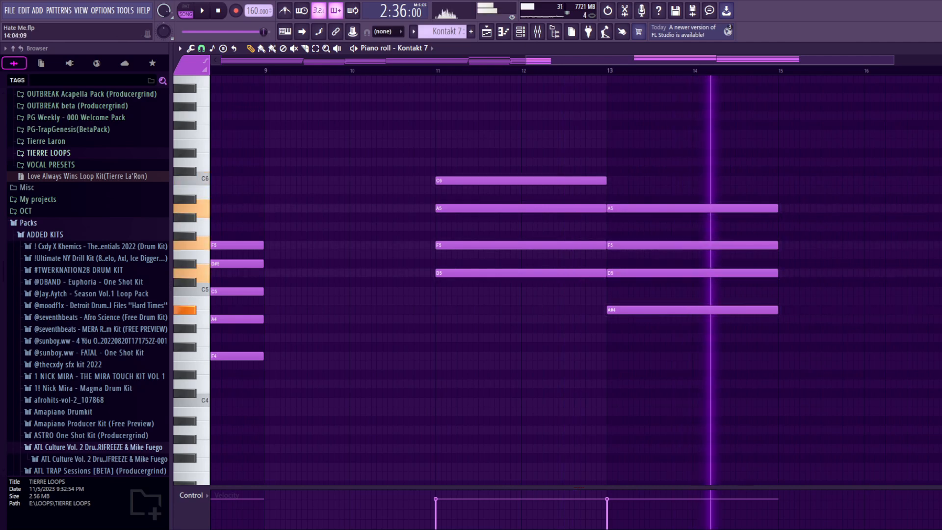
- Shorten the second chord to one bar and add a copy at bar 14 raised two semitones
drag(728, 167, 746, 351)
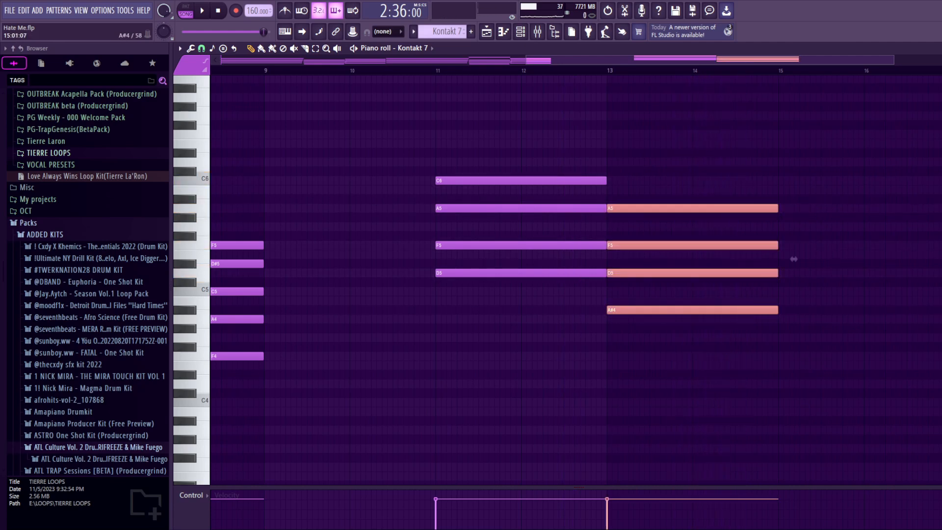
drag(794, 260, 703, 259)
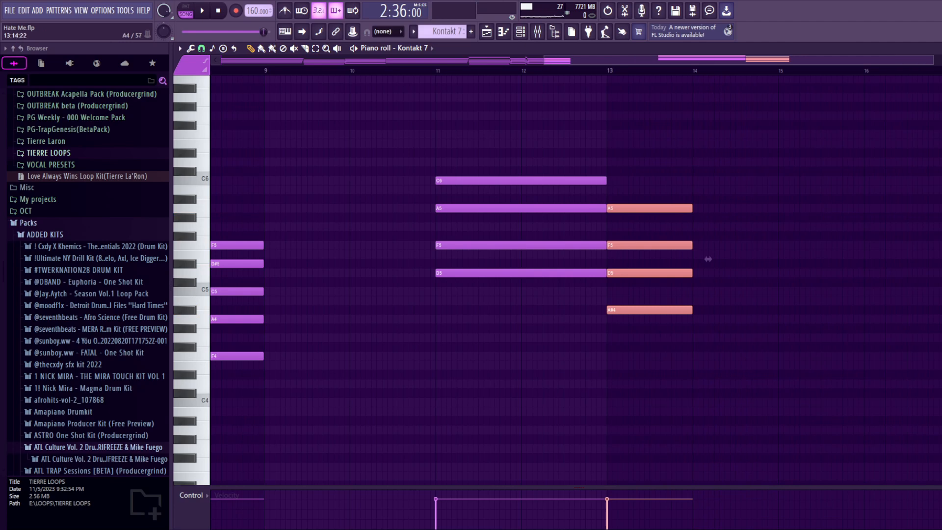
key(ctrl+b)
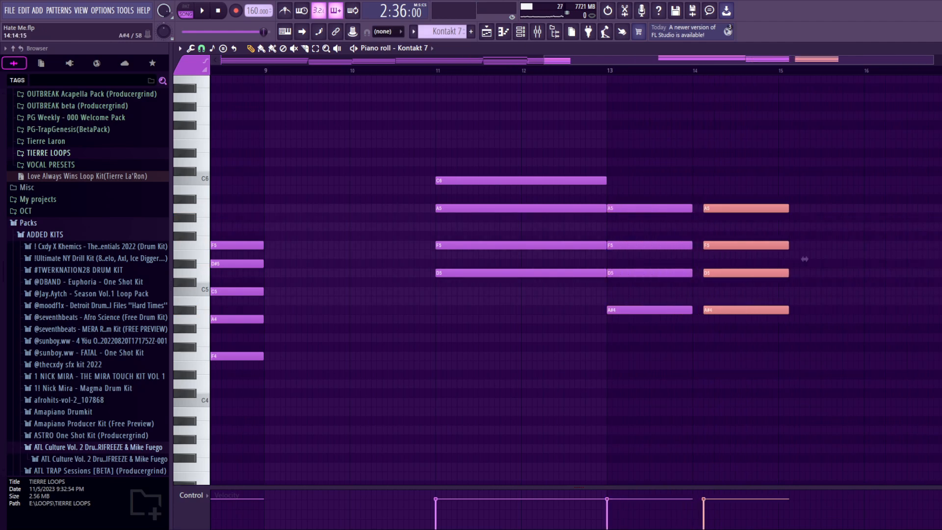
drag(794, 259, 794, 241)
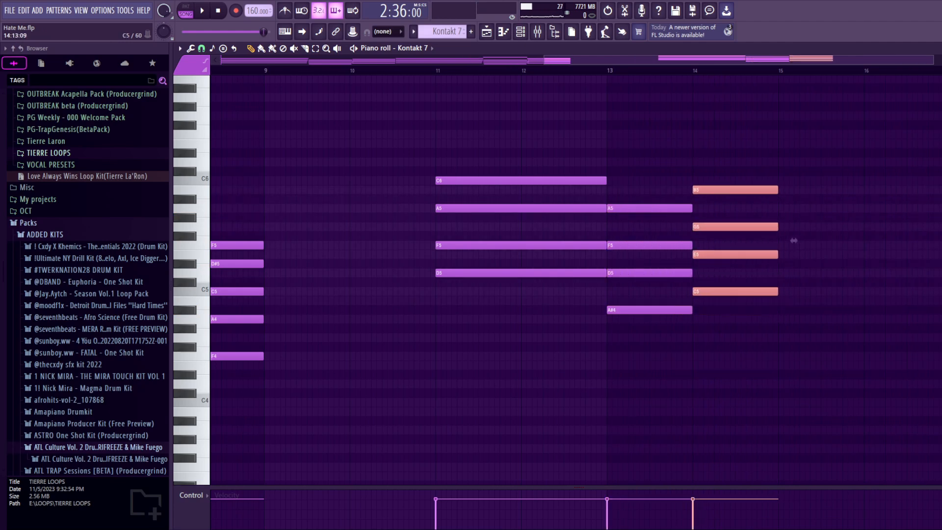
key(ctrl+d)
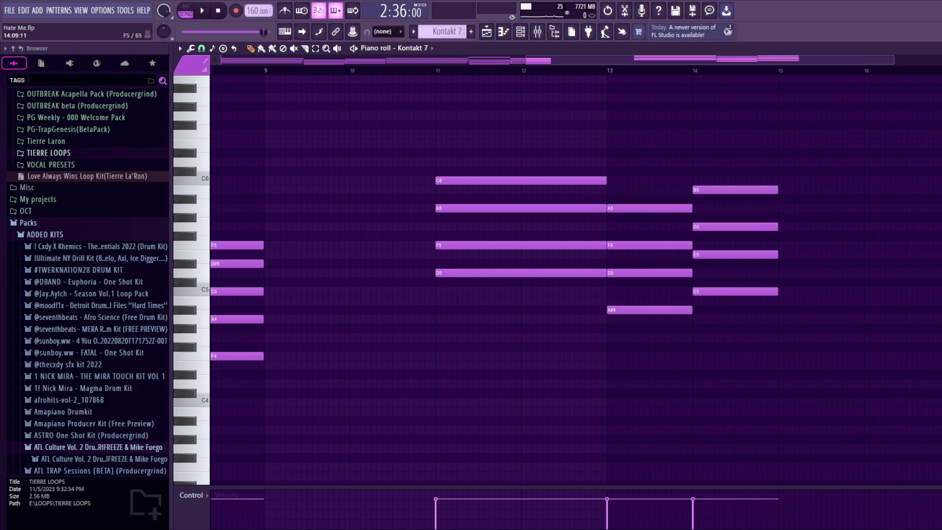
- Change the last chord's outer notes to C#5 and A#5, and duplicate the four-bar progression to bar 15 during playback
key(space)
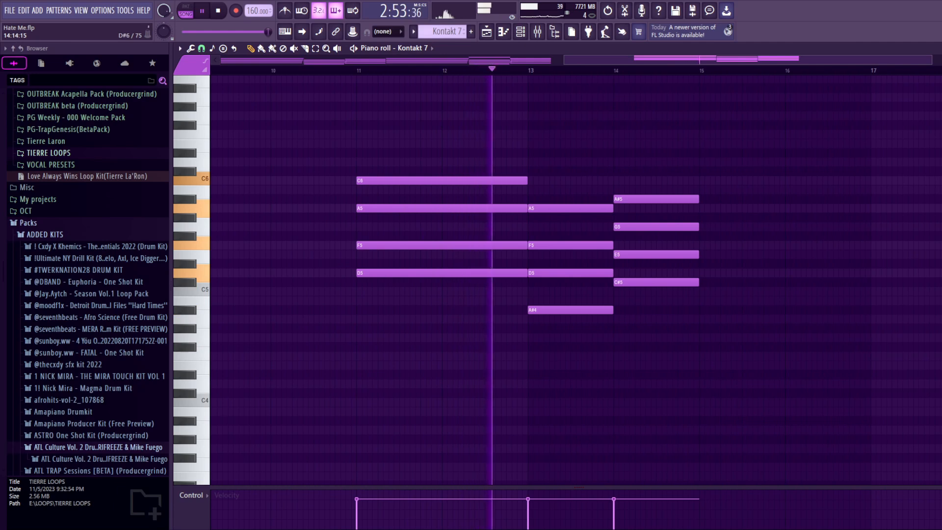
drag(356, 141, 757, 359)
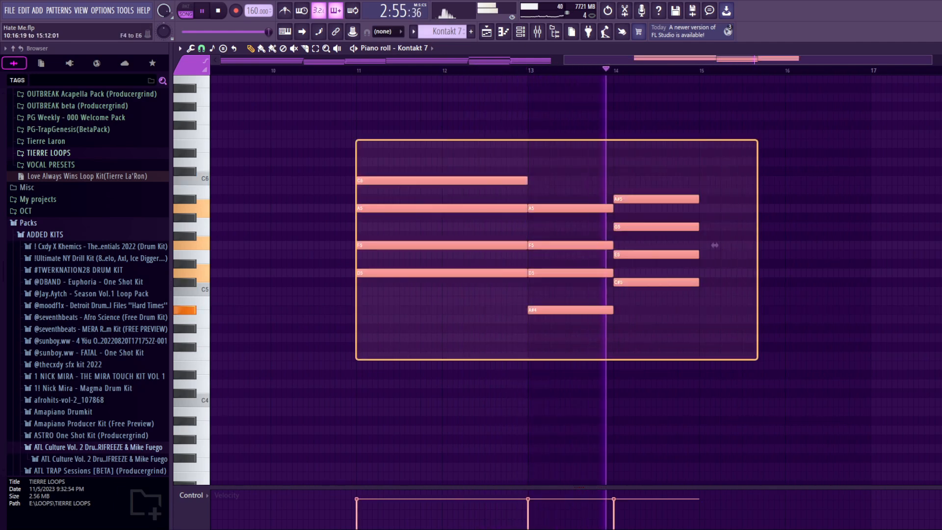
key(ctrl+b)
key(ctrl+d)
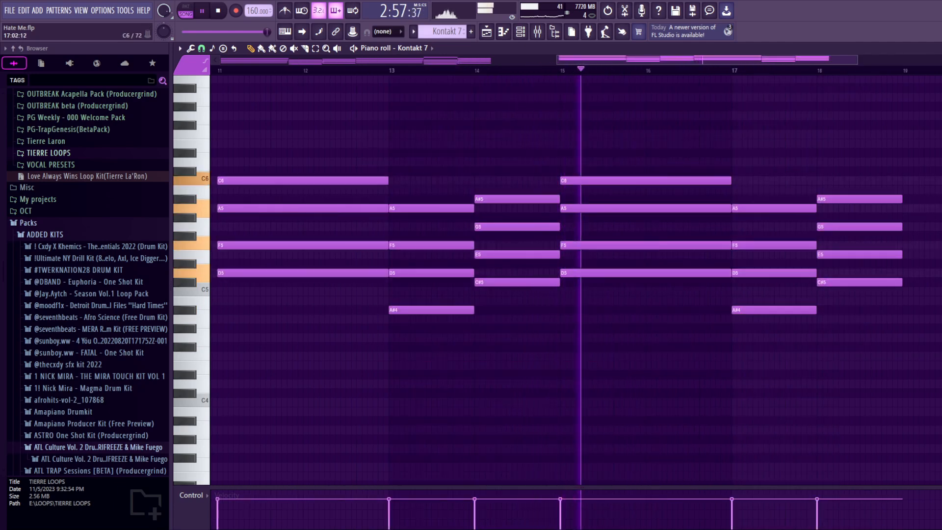
- Play back the extended chord progression and look over its notes
key(space)
scroll(565, 275, right, 2)
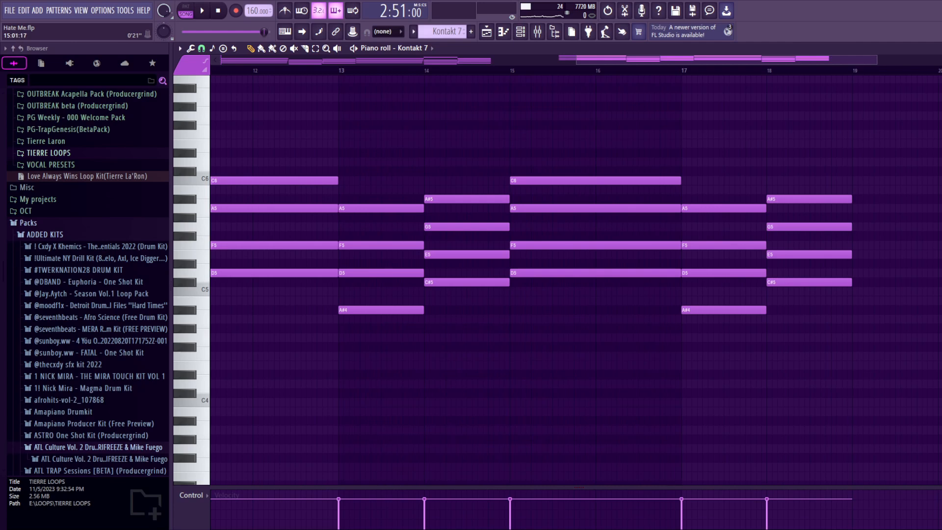
key(space)
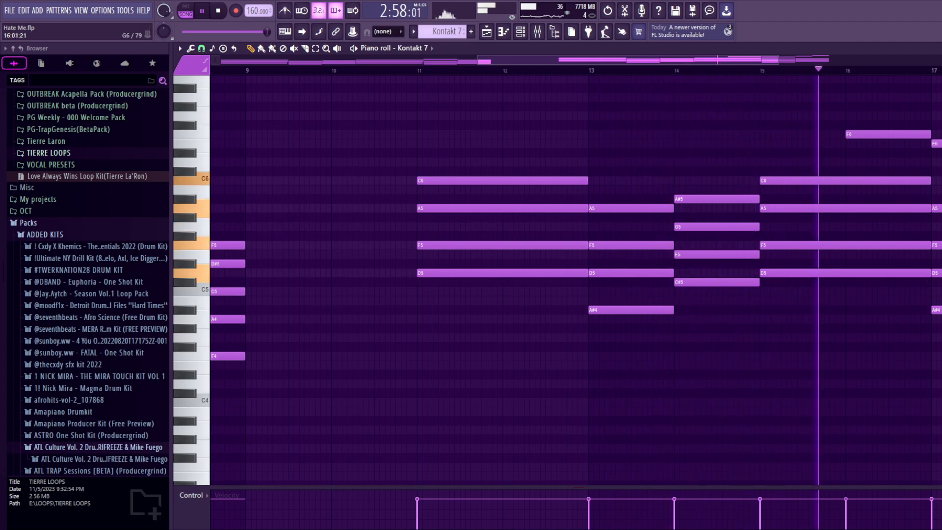
scroll(823, 115, down, 1)
scroll(825, 115, up, 1)
scroll(825, 115, down, 4)
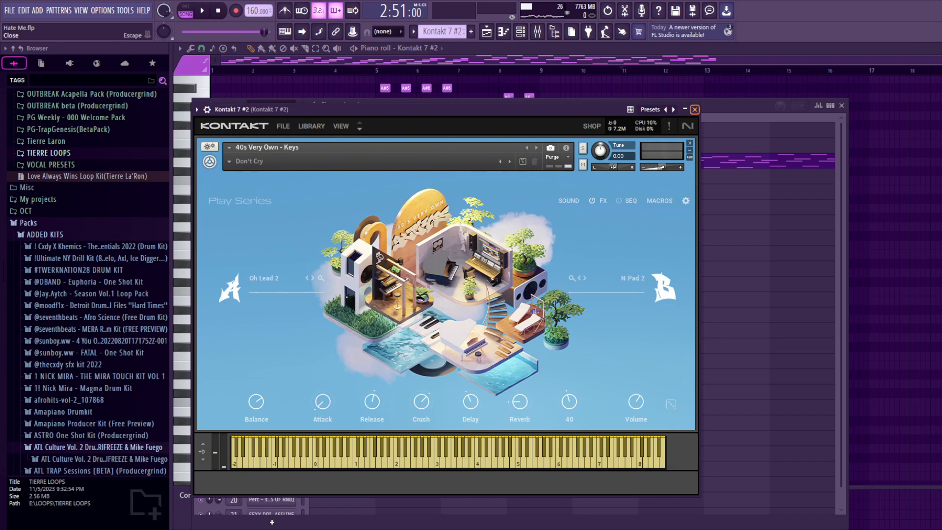
- Close the Kontakt 7 #2 instrument window, play back its arpeggio pattern and examine the high notes from bar 5 onward
click(695, 109)
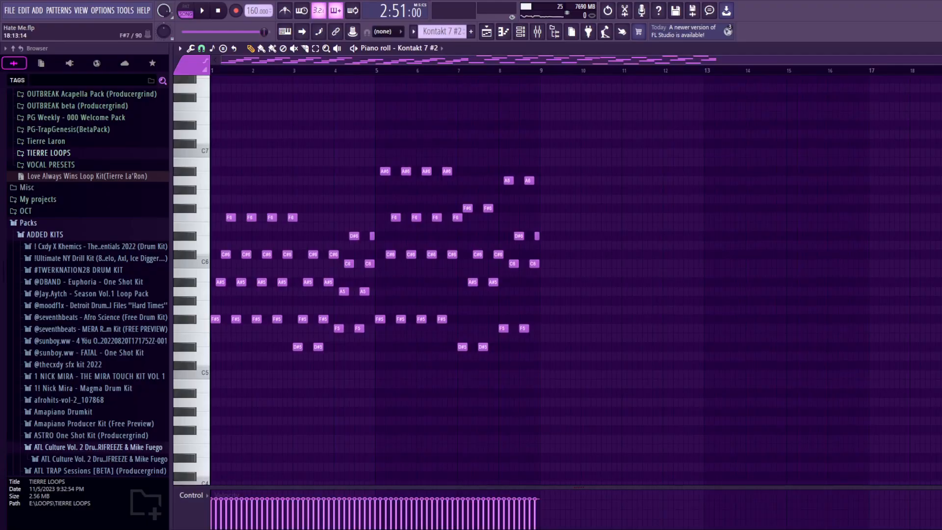
scroll(307, 114, up, 9)
scroll(308, 114, down, 6)
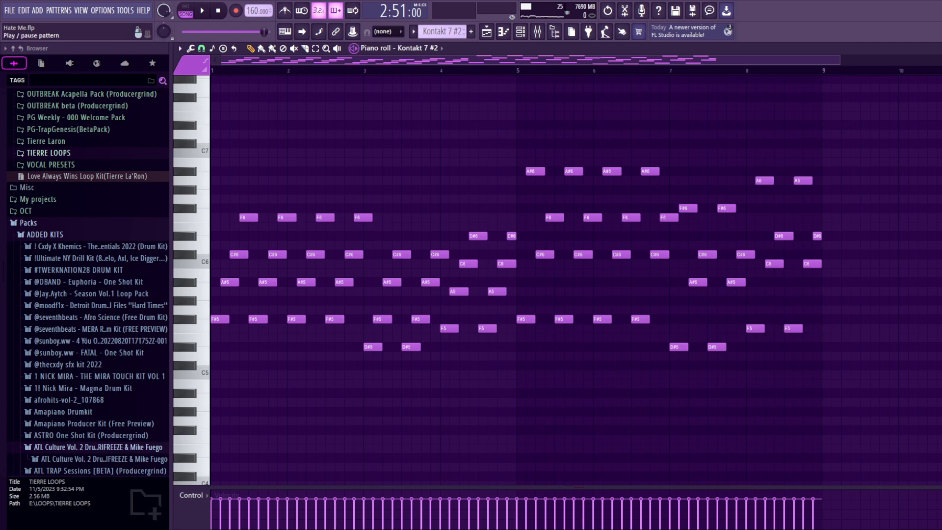
key(space)
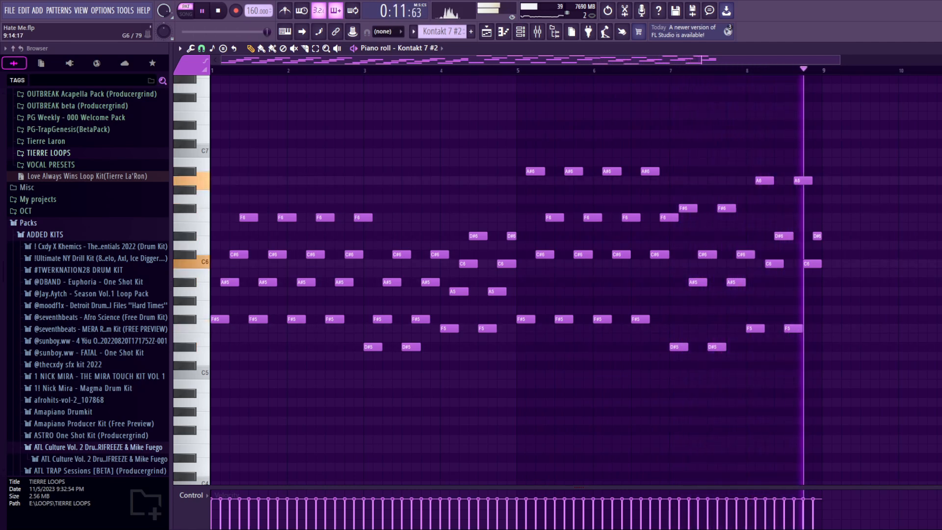
key(space)
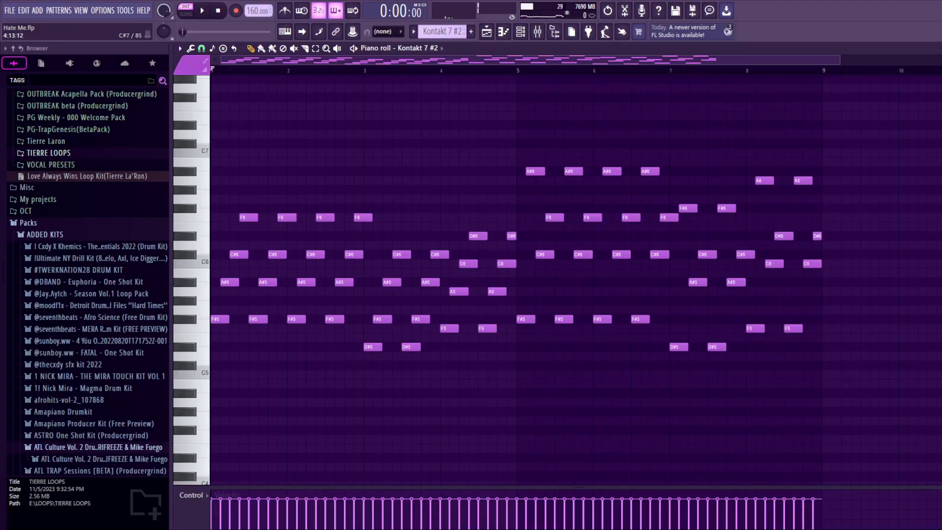
drag(497, 140, 676, 282)
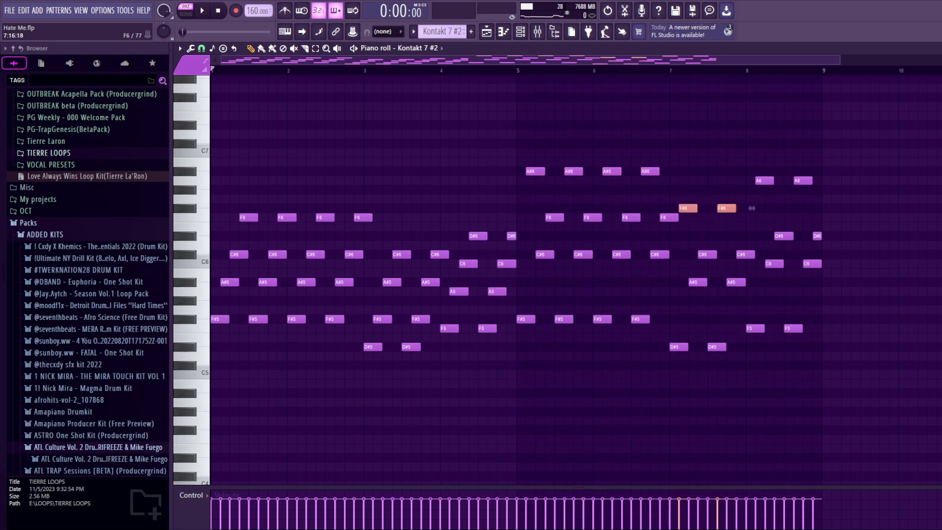
scroll(752, 208, up, 4)
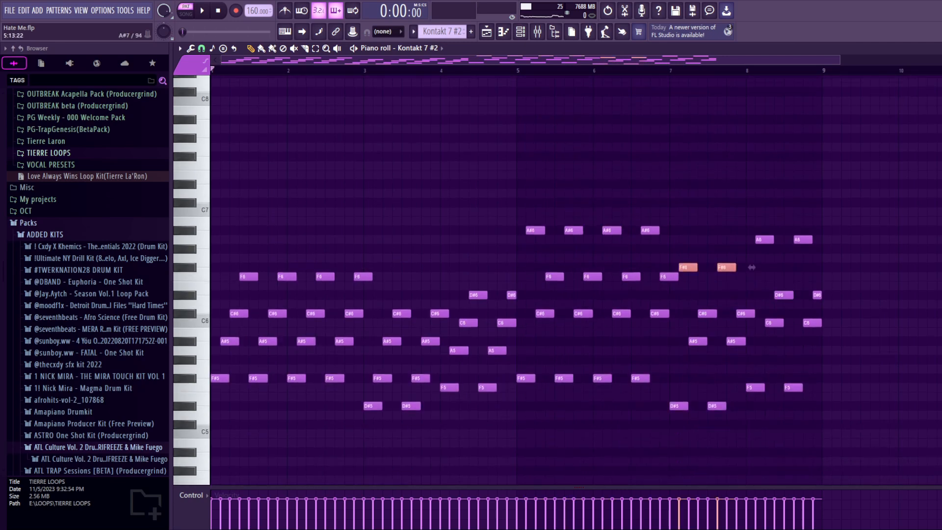
- Switch to the Kontakt 7 #3 channel, close its instrument window and open its melody in the piano roll
key(F5)
key(F9)
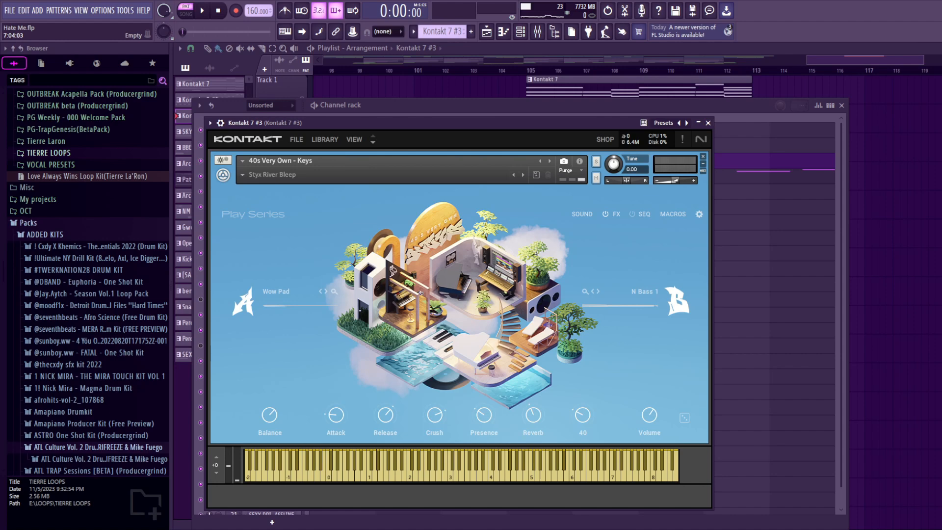
click(699, 123)
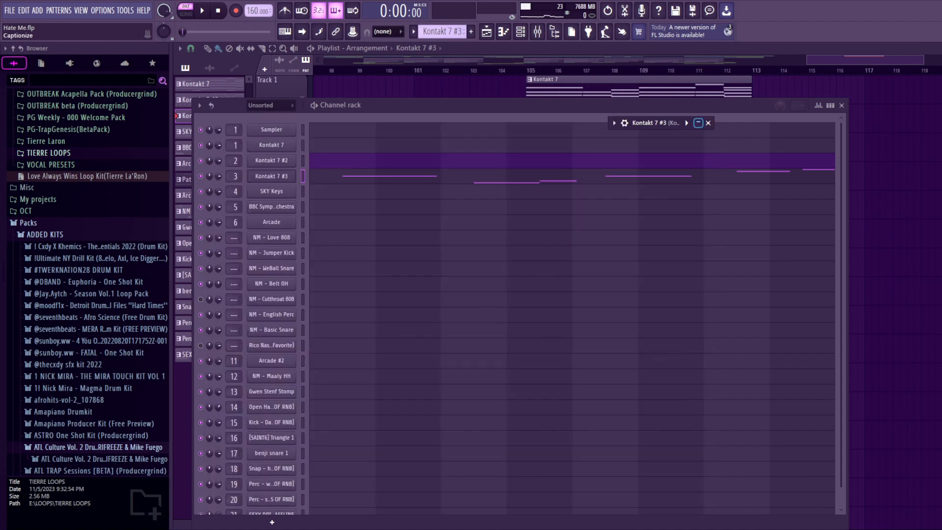
click(698, 123)
click(708, 122)
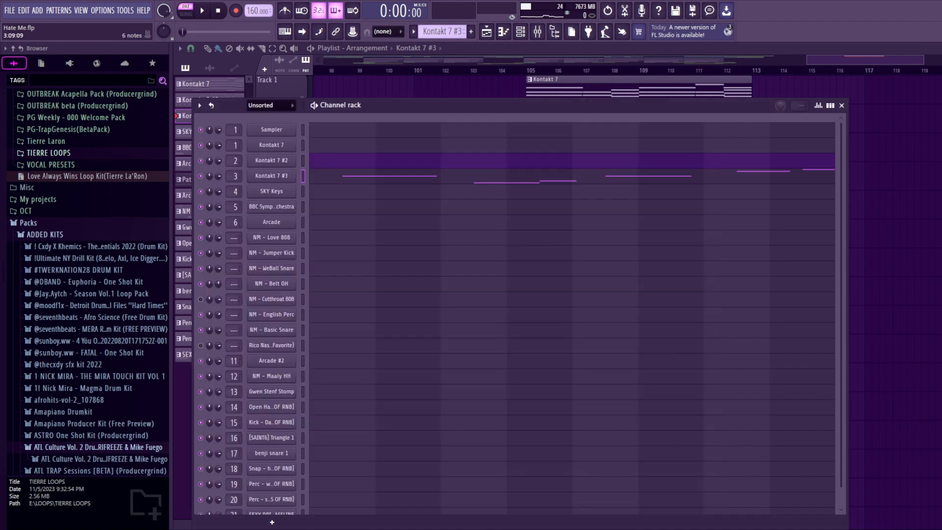
click(555, 177)
scroll(497, 240, down, 2)
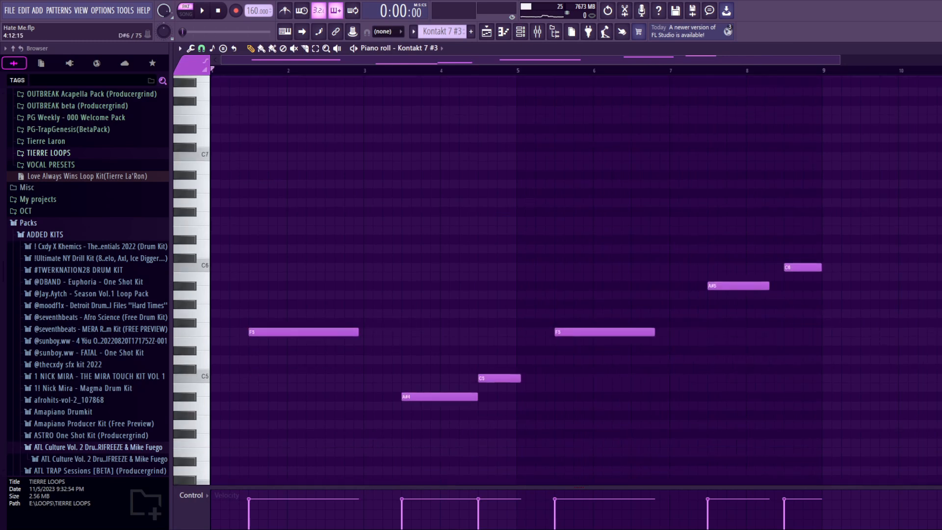
- Look over the Kontakt 7 #3 melody and inspect the EffectRack on its mixer track, closing the effect window when done
scroll(496, 240, down, 2)
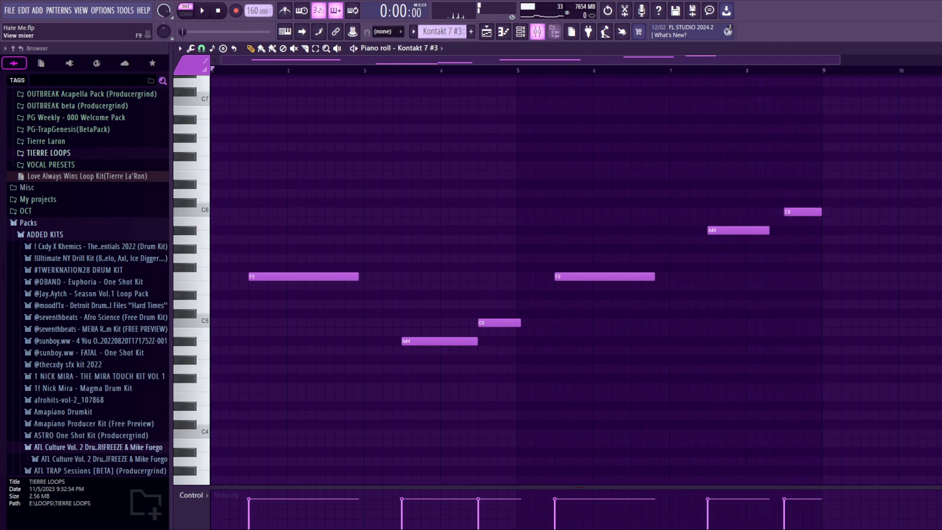
key(F9)
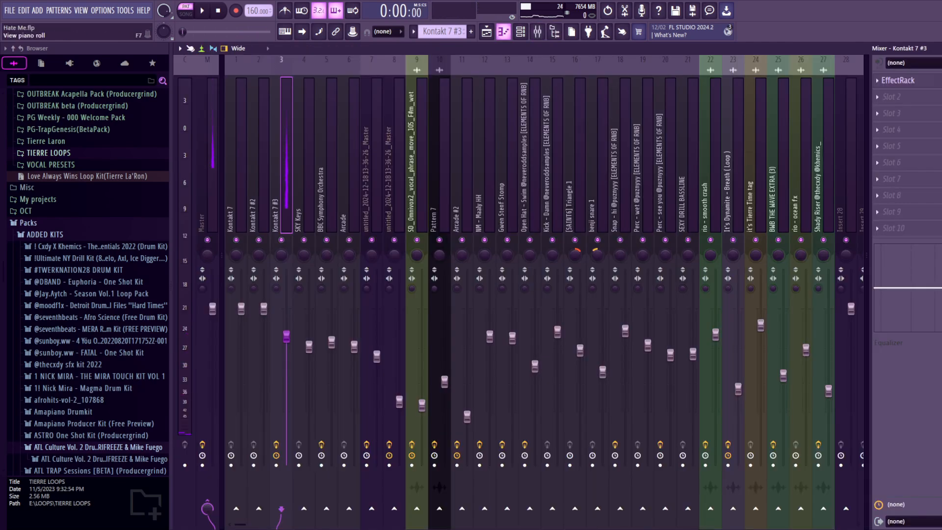
click(899, 81)
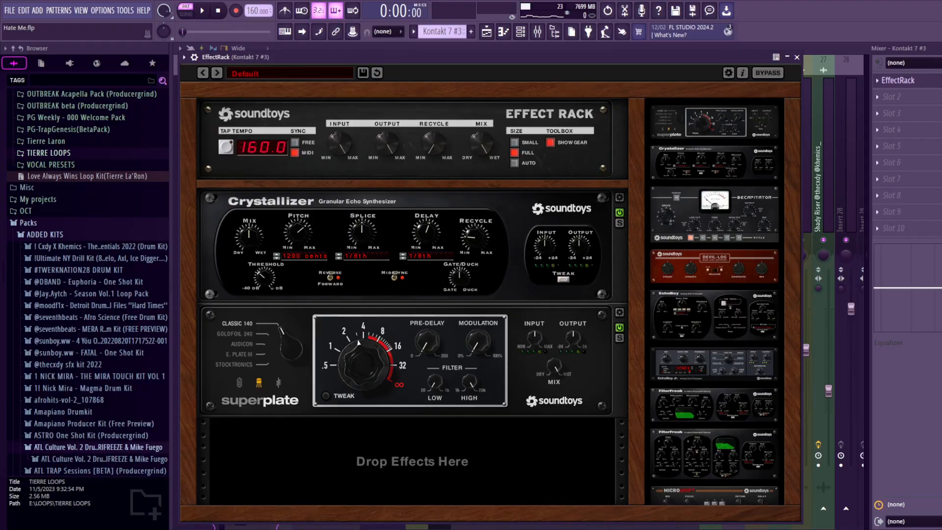
click(797, 57)
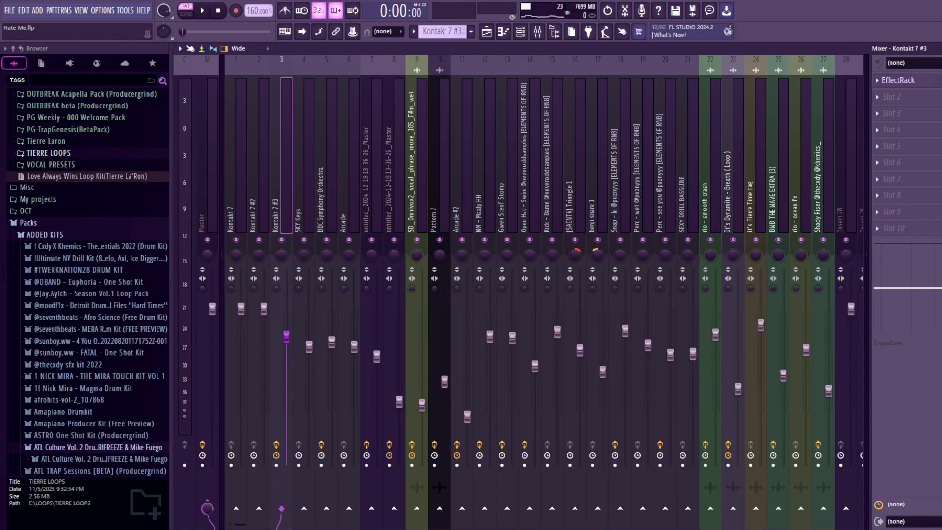
- Play back the three Kontakt clips in the playlist and place the SKY Keys pattern on Track 4 at bar 105
click(487, 32)
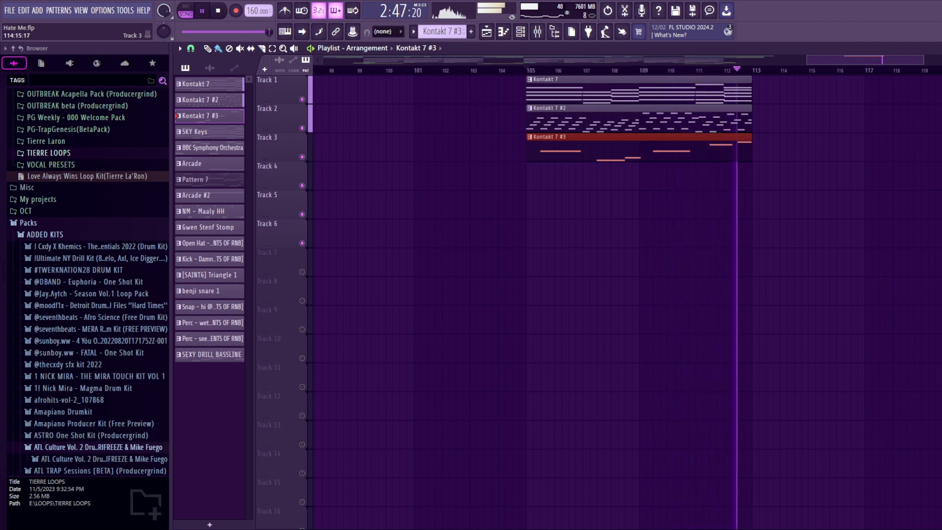
key(space)
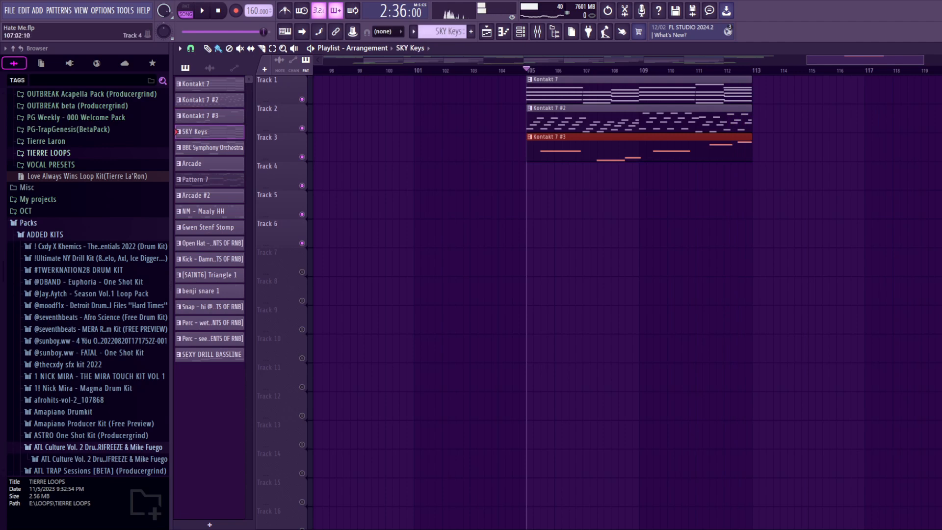
click(521, 177)
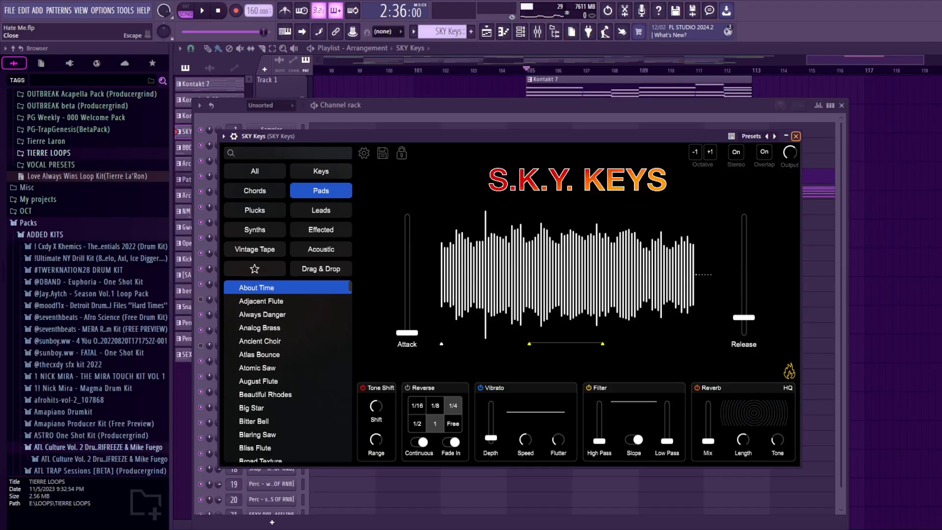
- Close the SKY Keys instrument window, open its chords in the piano roll and play them back with the arrangement
click(796, 136)
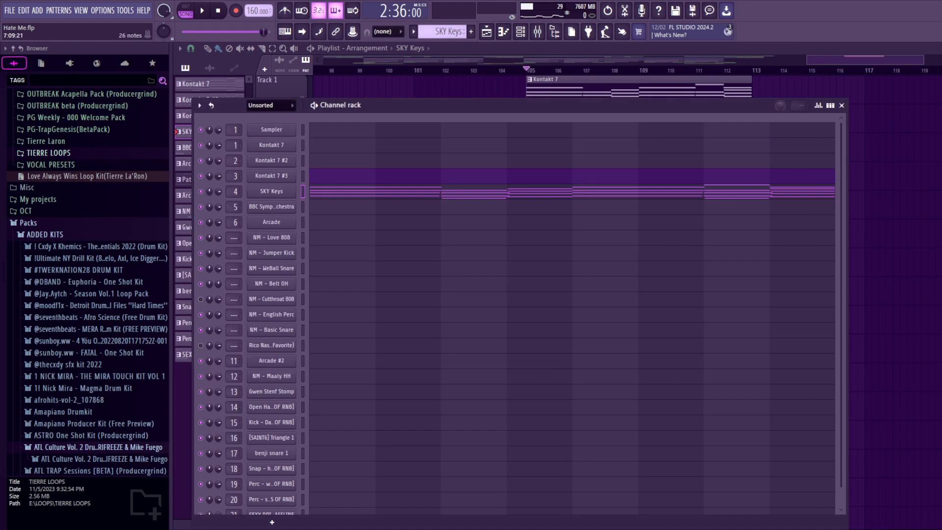
click(742, 191)
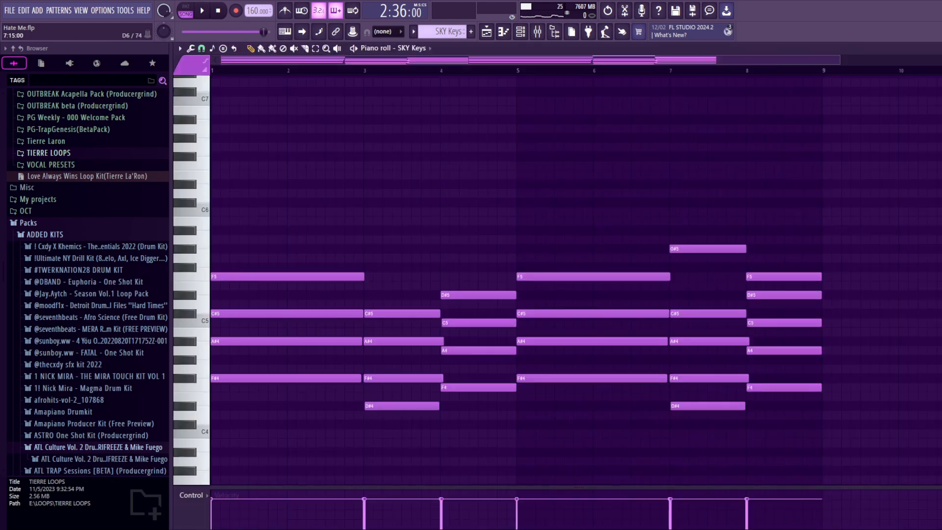
scroll(450, 202, down, 2)
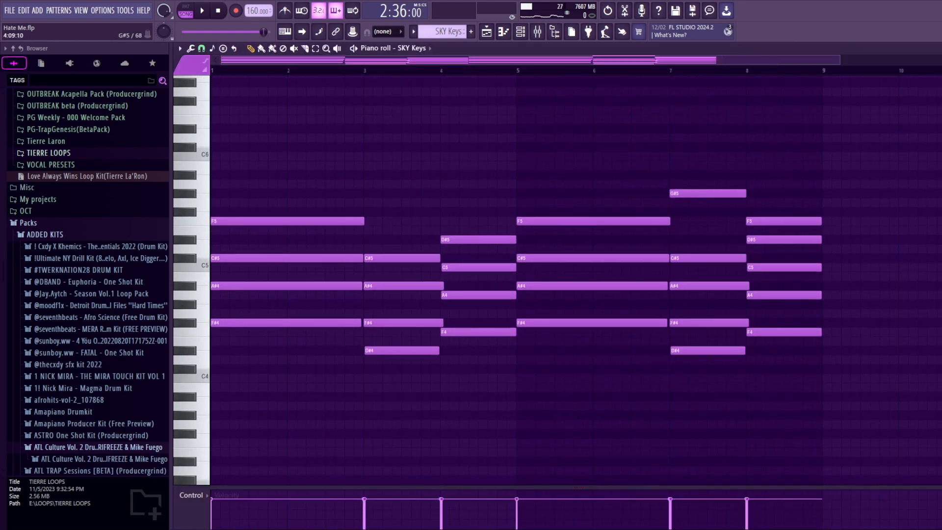
scroll(575, 275, up, 1)
key(space)
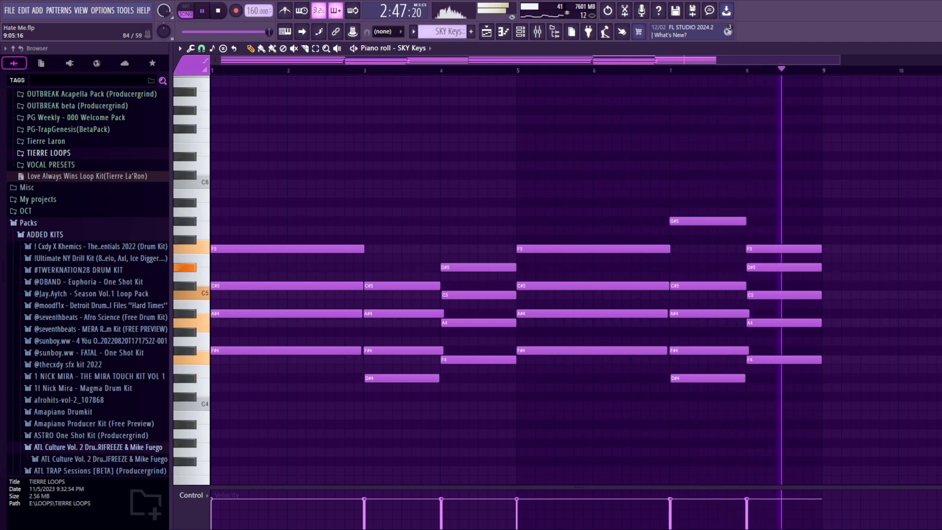
key(space)
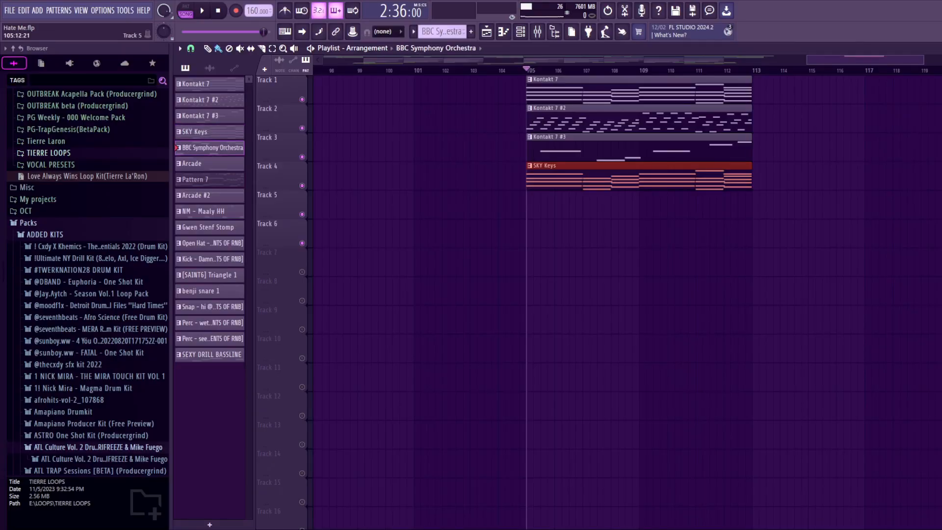
- Place the BBC Symphony Orchestra pattern on Track 5 at bar 105 and open its instrument window
click(545, 206)
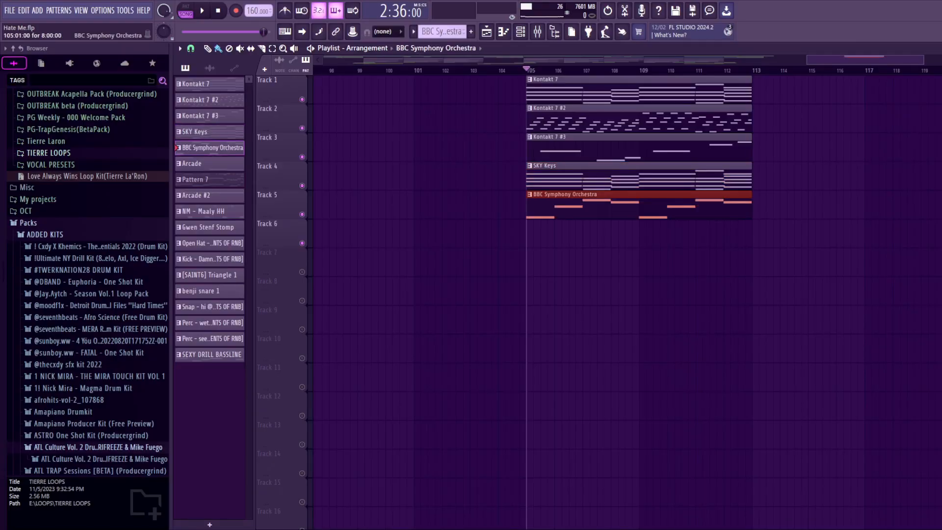
click(520, 32)
click(271, 206)
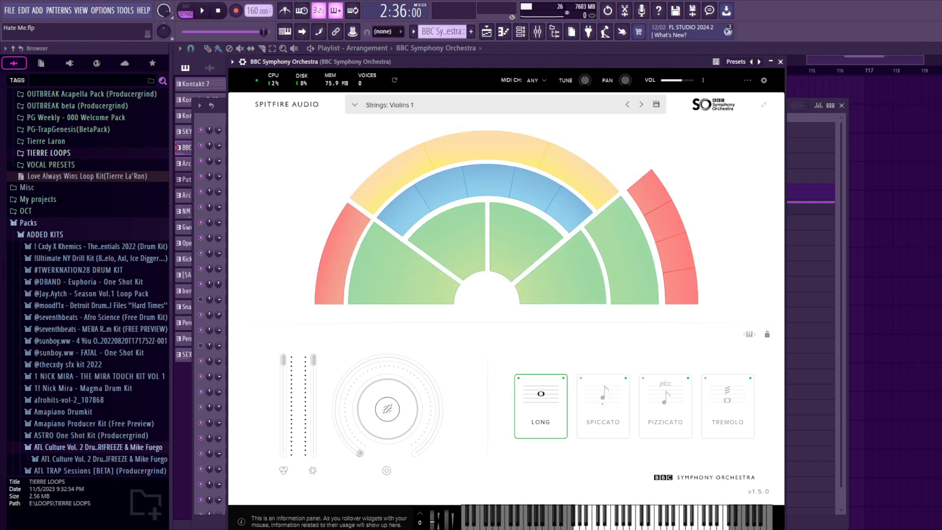
- Close the BBC Symphony Orchestra window and play back its string line in the piano roll
click(780, 61)
click(450, 206)
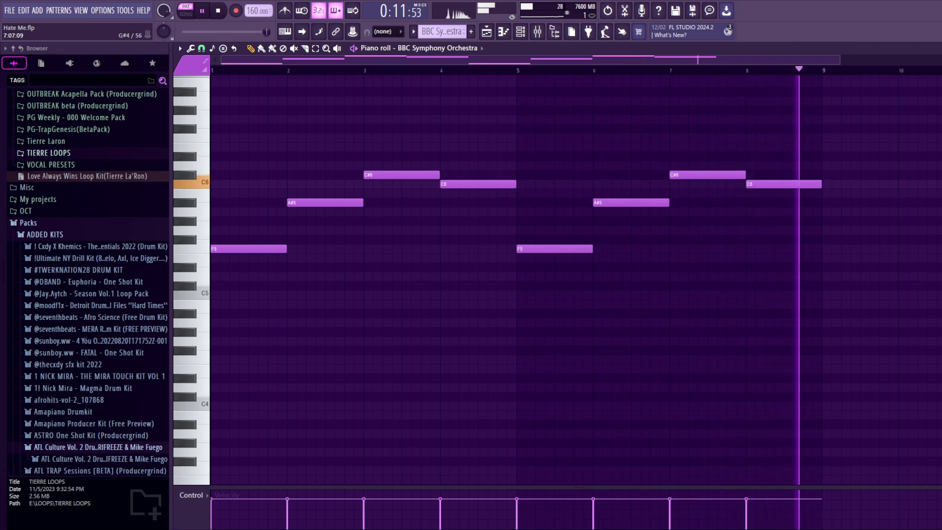
key(space)
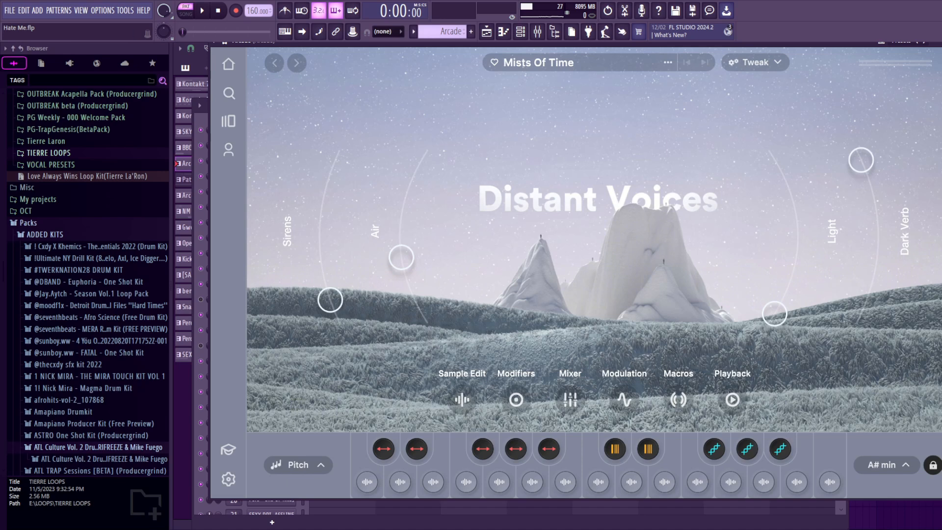
- Close the Arcade instrument window, open its pattern in the piano roll and play it back
click(941, 43)
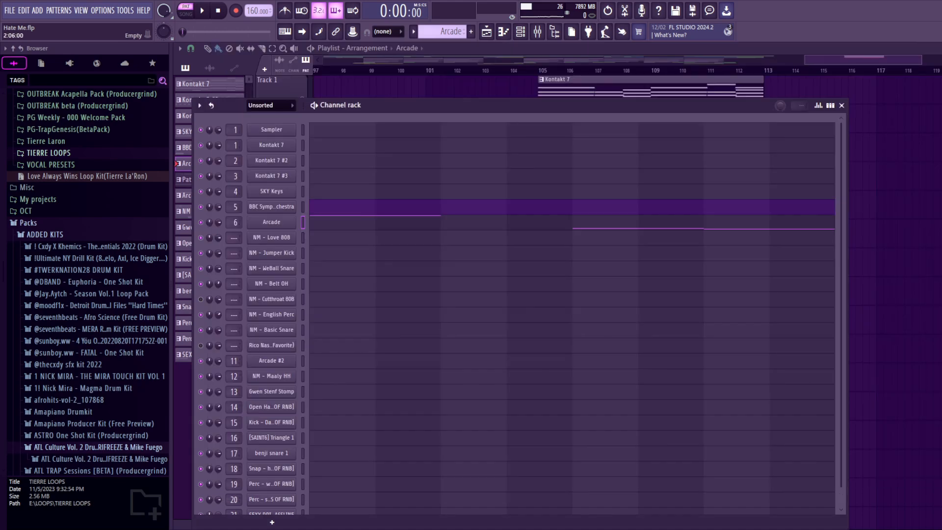
click(339, 220)
click(201, 10)
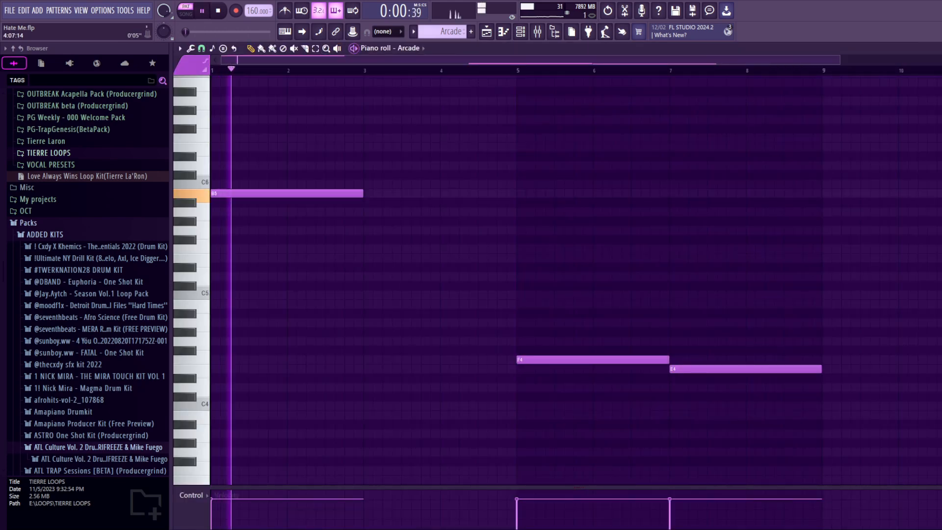
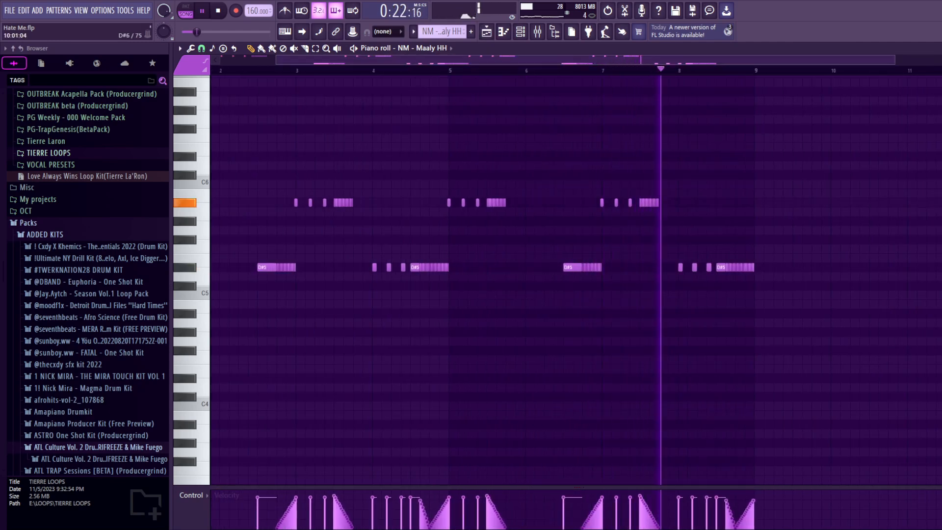
- Stop playback, show the NM - Maaly HH notes' fine pitch in the control lane and check that channel's mixer effects
key(space)
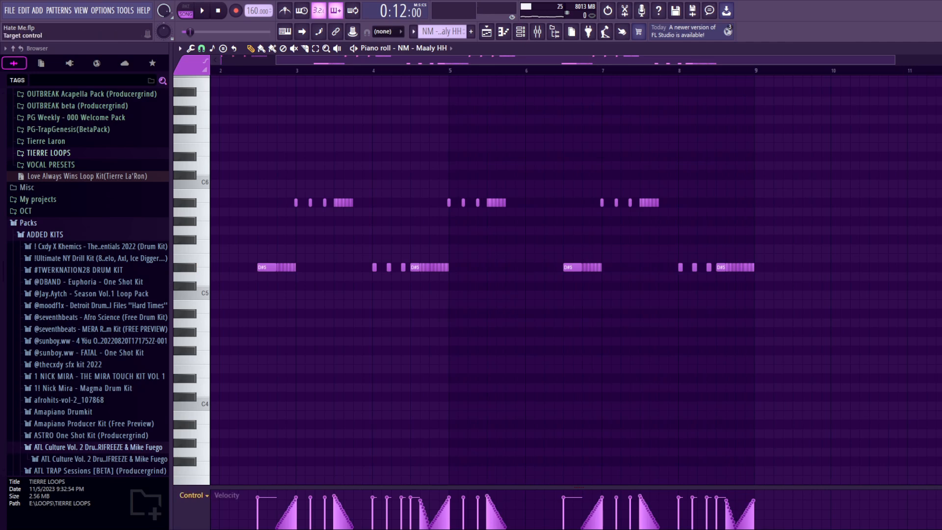
click(211, 442)
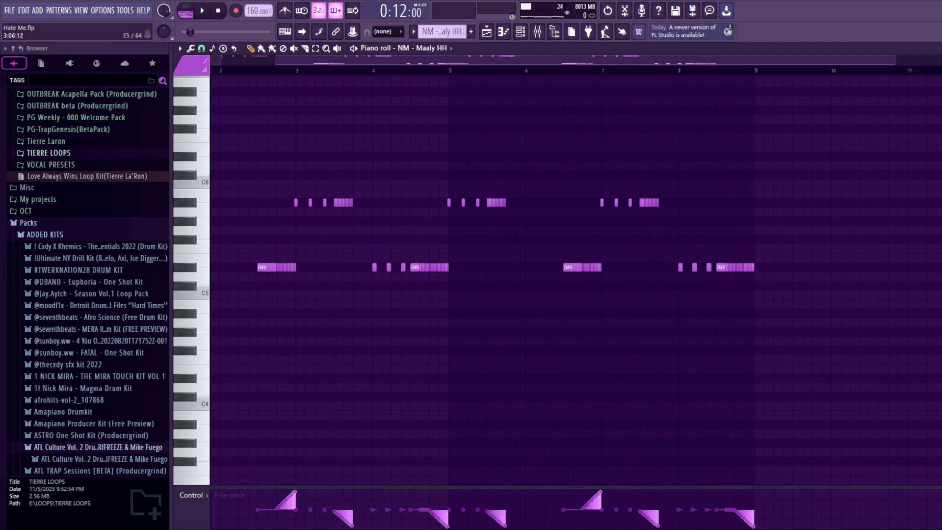
drag(290, 269, 279, 277)
click(538, 31)
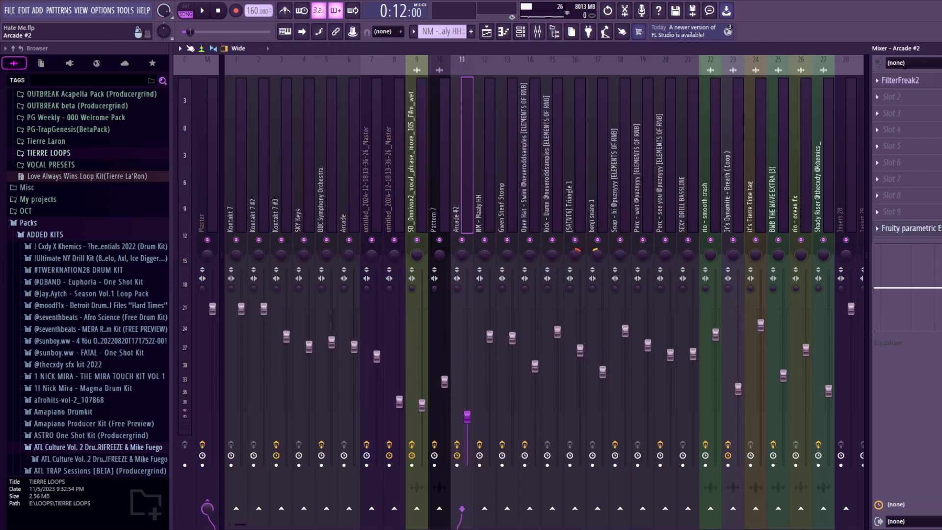
click(484, 197)
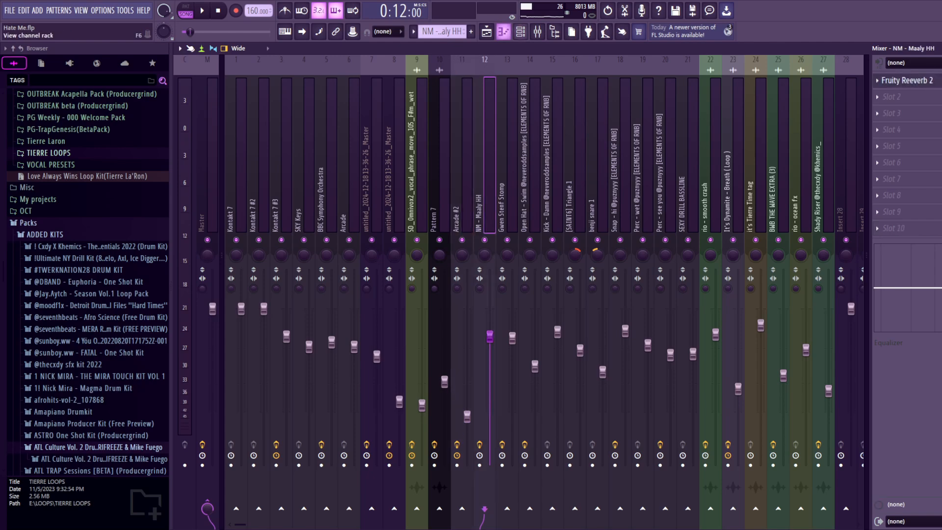
- Unmute Track 10 in the playlist and open the Gwen Stenf Stomp clip in the piano roll from bar 1
click(486, 31)
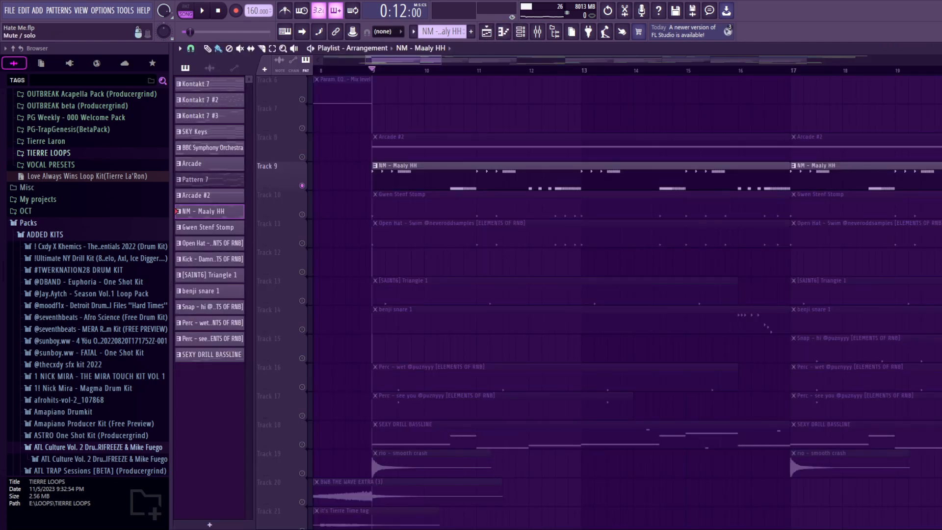
click(301, 214)
double_click(408, 203)
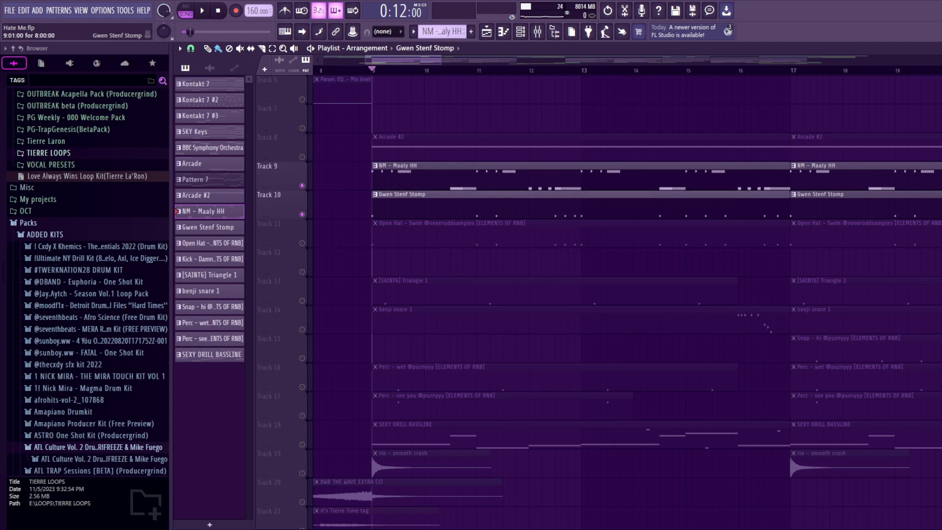
drag(397, 60, 294, 60)
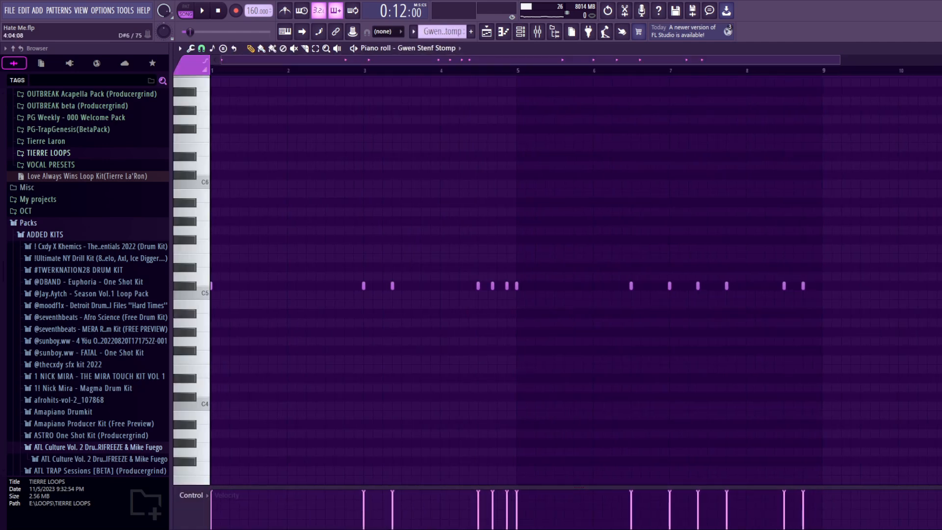
- Play back the Gwen Stenf Stomp pattern together with the hi-hats and stop playback
key(space)
scroll(574, 280, down, 1)
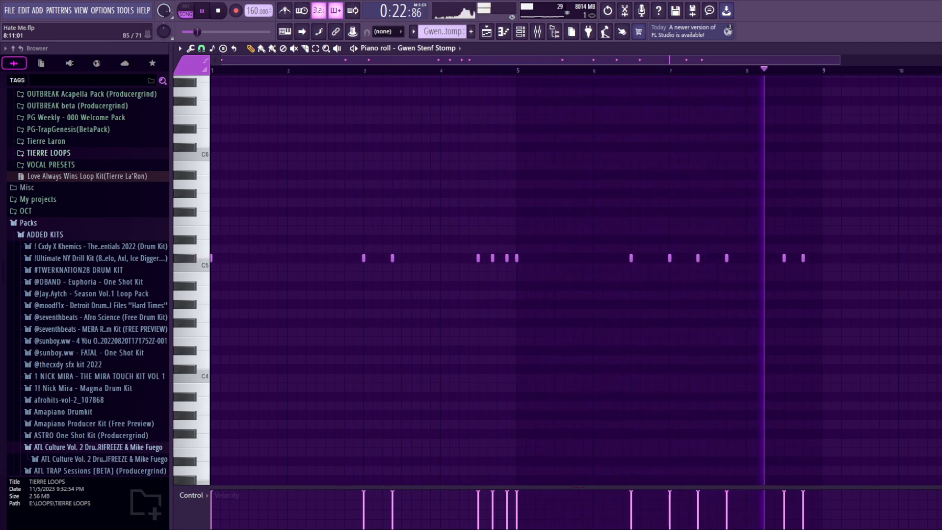
key(space)
- Inspect the Raum and Fruity Parametric EQ 2 effects on the Gwen Stenf Stomp mixer track, closing each effect window
key(F9)
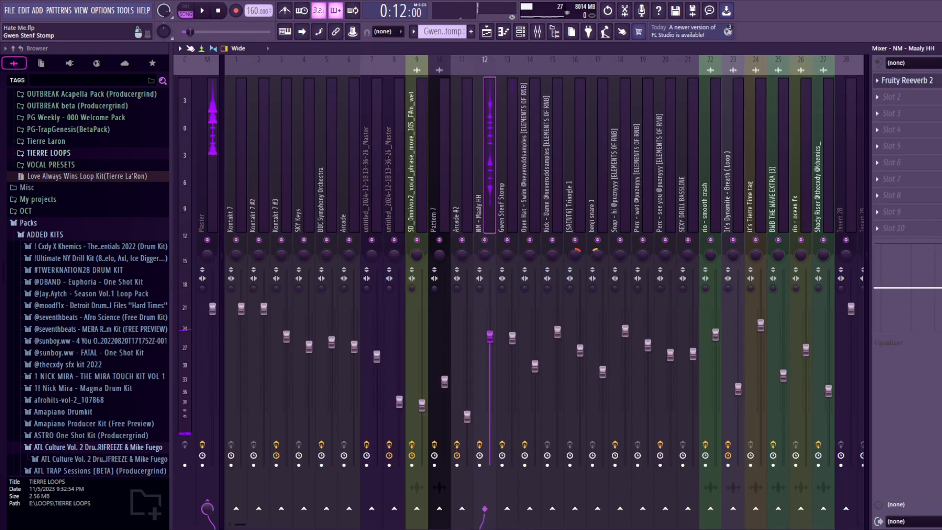
click(506, 196)
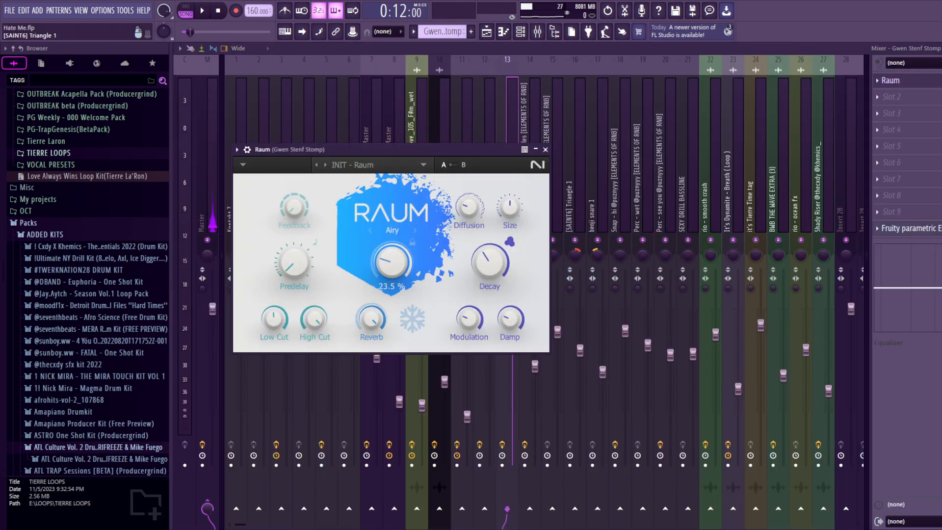
click(911, 228)
click(911, 228)
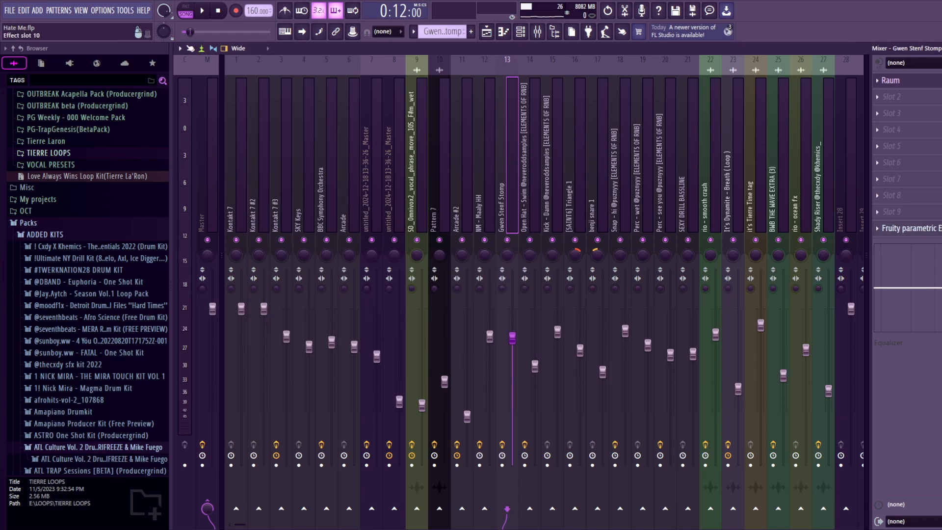
click(912, 228)
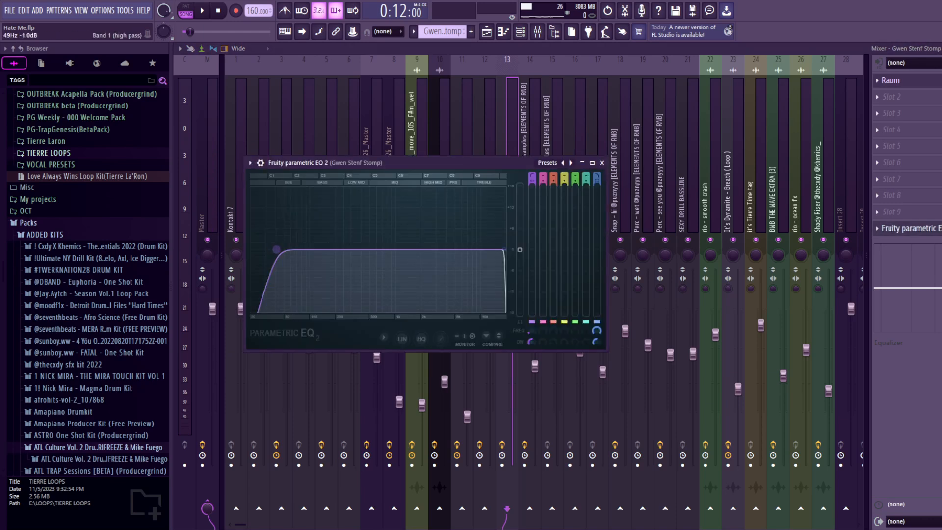
click(602, 163)
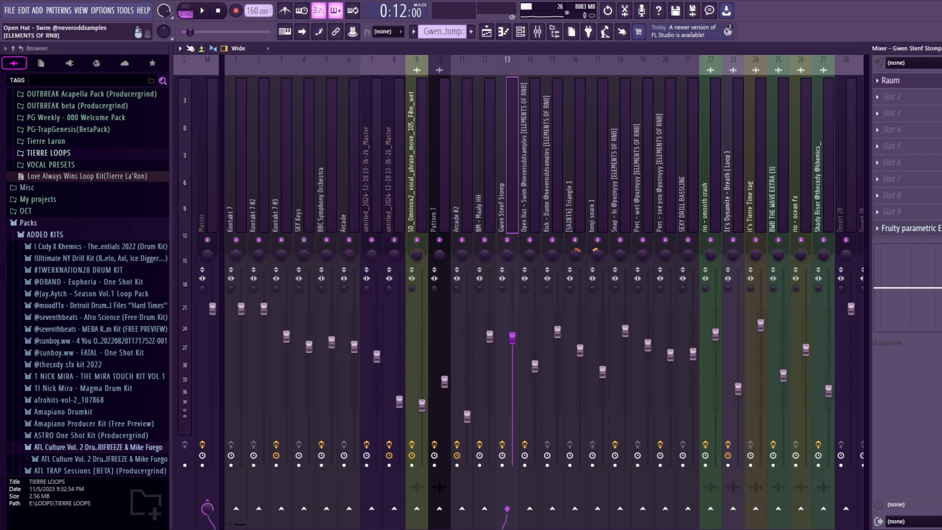
- Unmute the open hat on Track 11 in the playlist and start playback with the mixer open
key(F5)
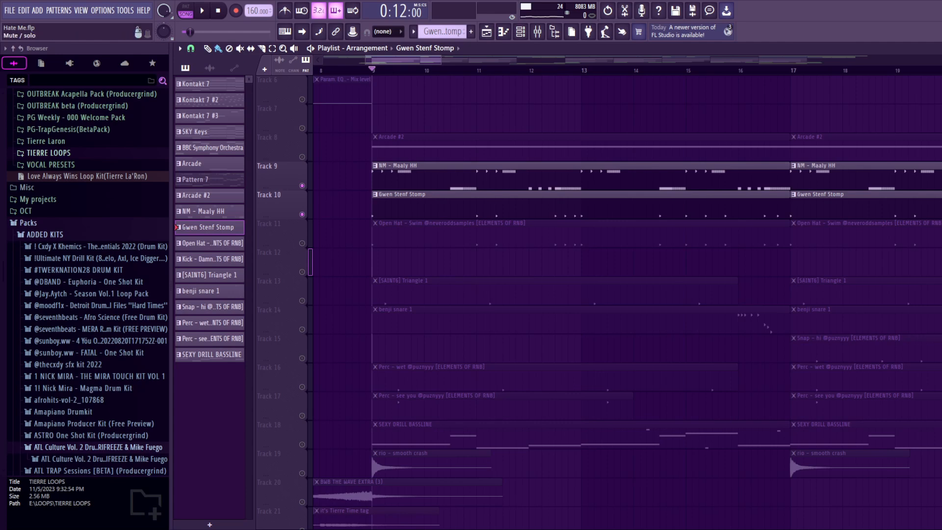
click(302, 244)
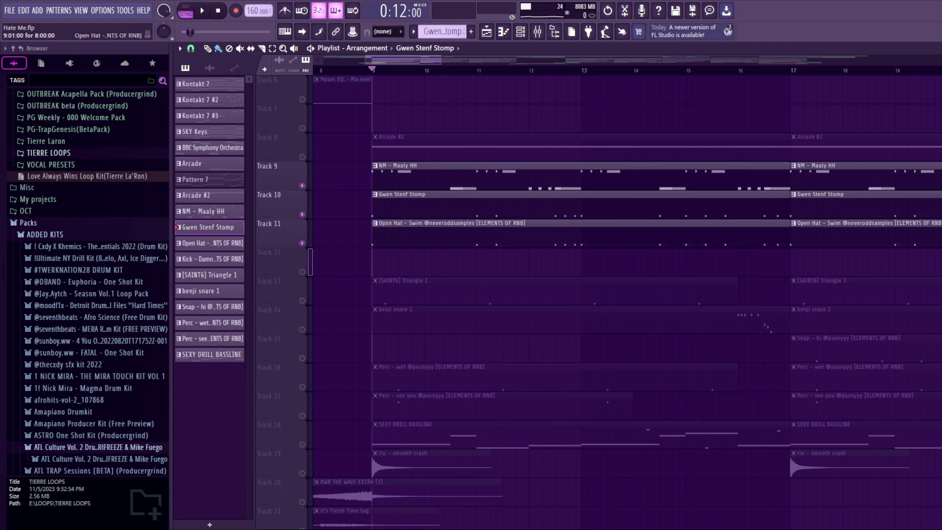
key(space)
key(F9)
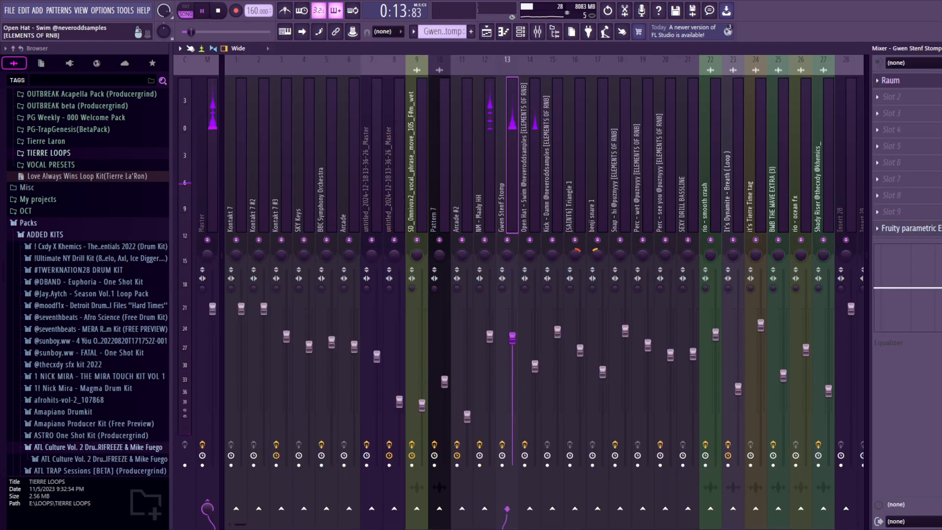
- Inspect the Fruity Reeverb 2 effect on the open hat's mixer track, and return to the playlist to stop playback
click(529, 162)
click(907, 81)
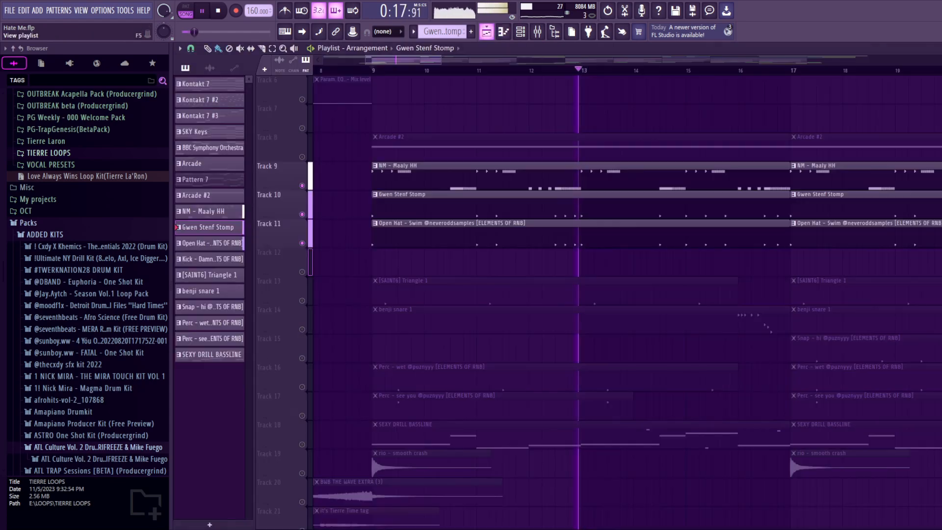
key(F5)
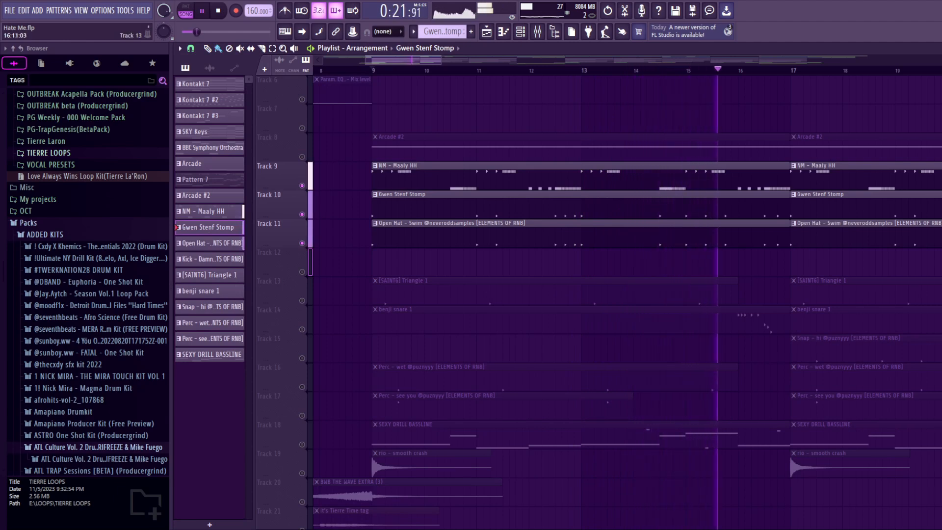
key(space)
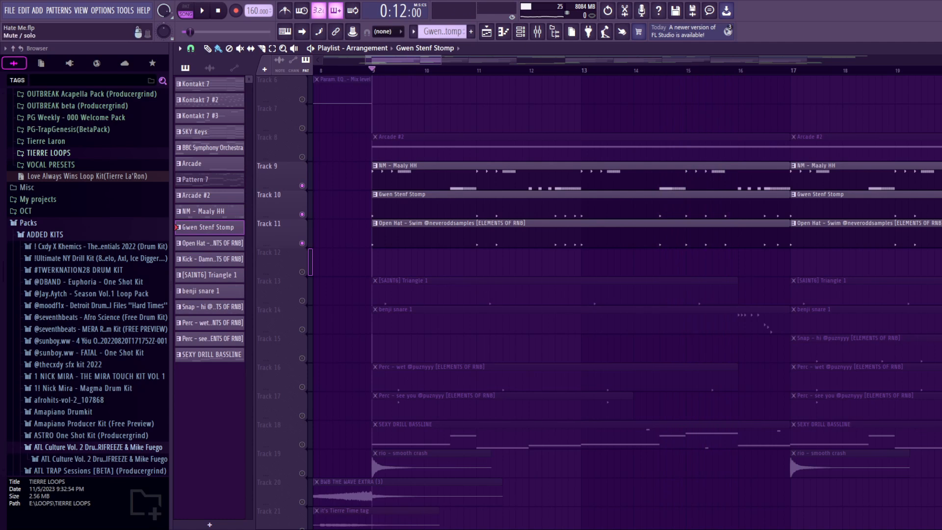
- Unmute the triangle on Track 13 in the playlist and open its clip in the piano roll from bar 1
click(302, 301)
double_click(456, 291)
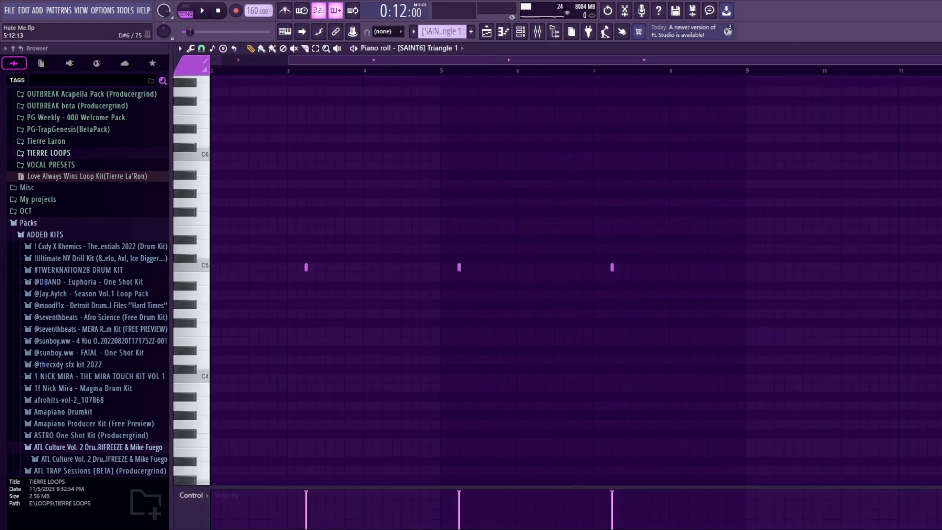
drag(493, 60, 315, 61)
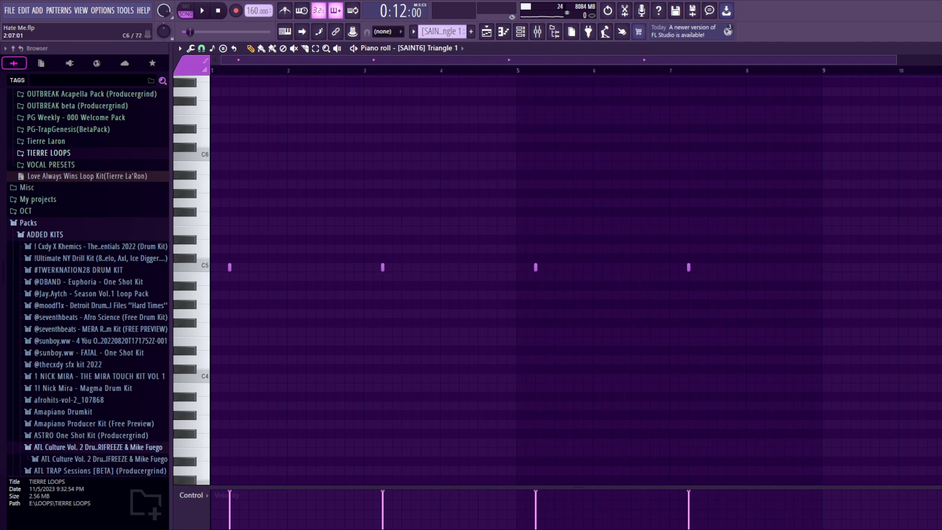
- Play back the triangle together with the hats and stomp while viewing the playlist, and stop playback
key(space)
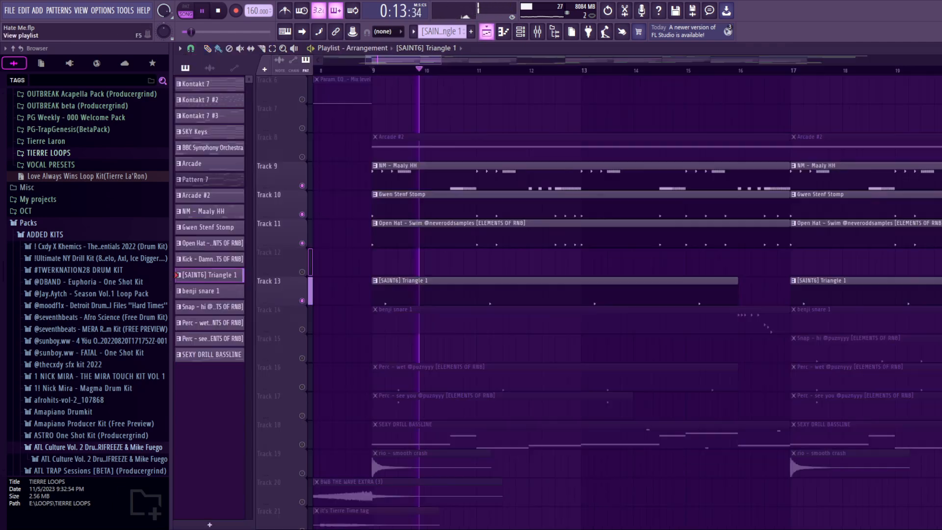
key(F5)
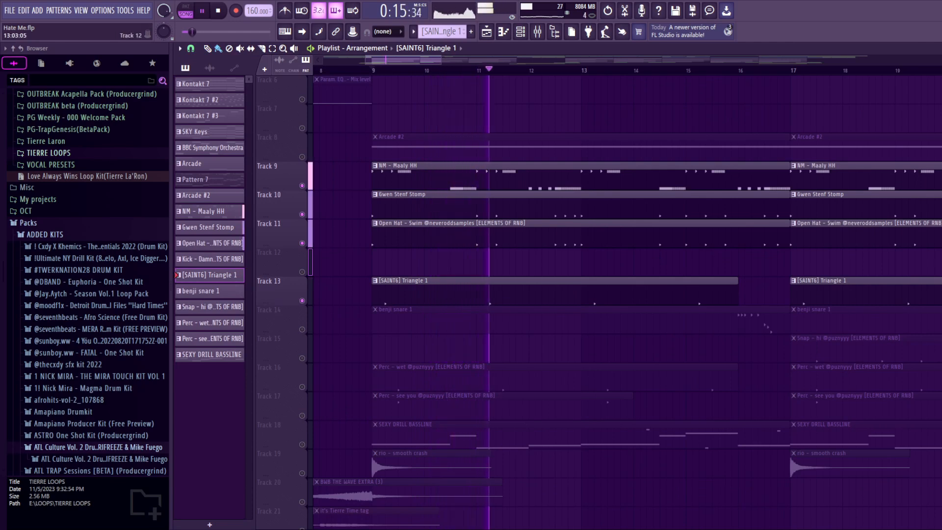
key(space)
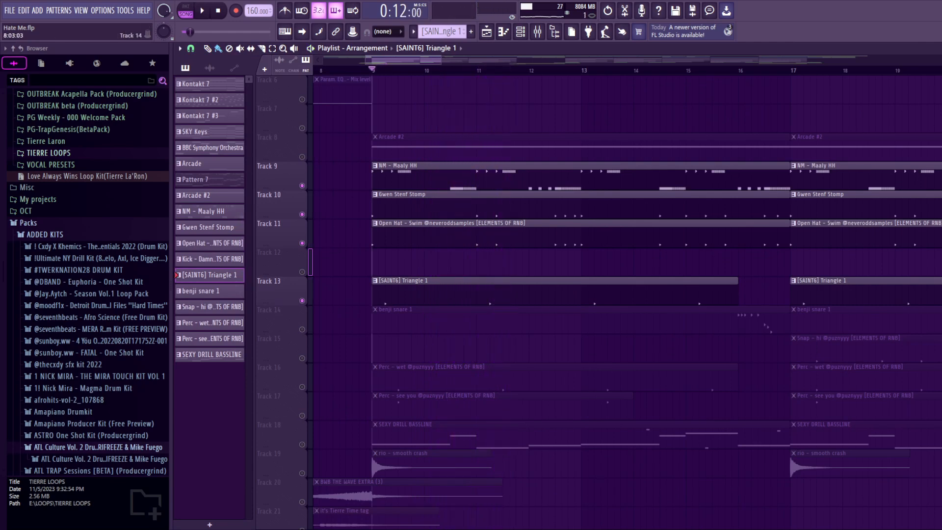
- Unmute benji snare 1 on Track 14 and play it back with its bar 8 notes in view in the piano roll
click(302, 329)
double_click(658, 311)
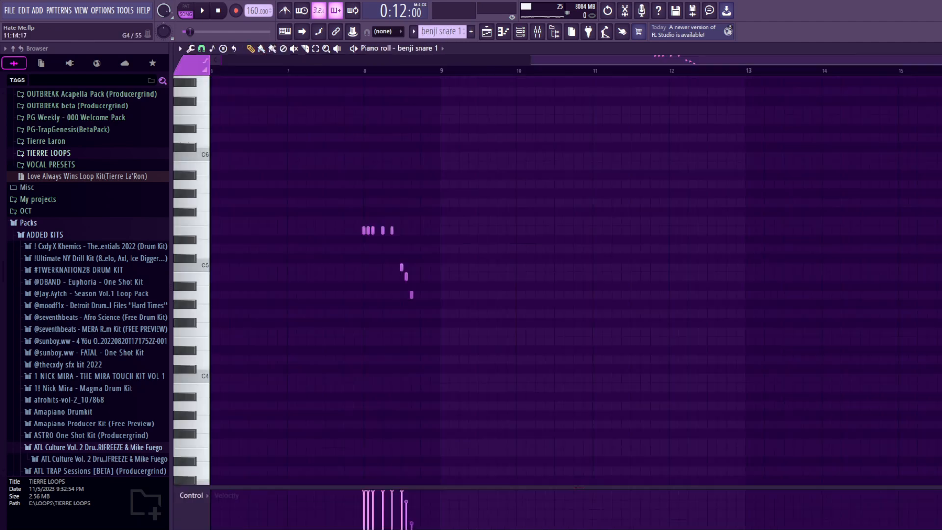
drag(609, 60, 523, 60)
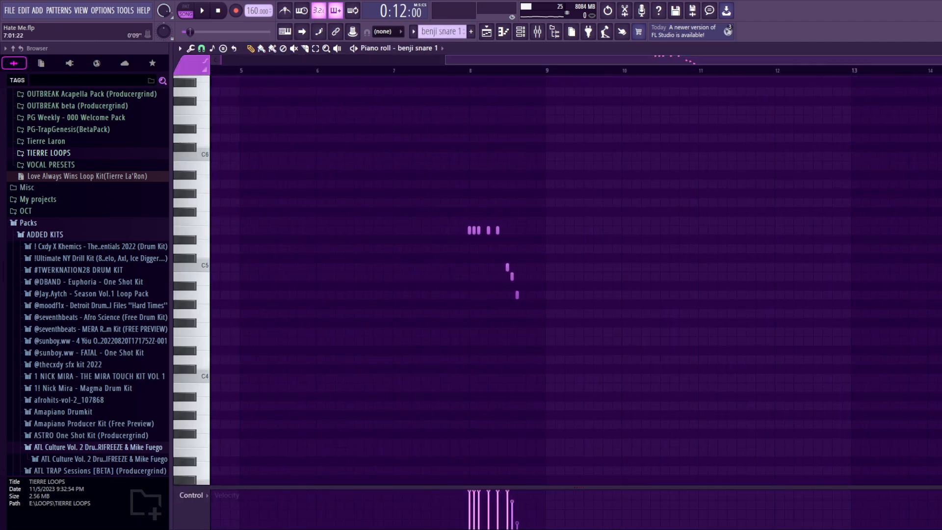
key(space)
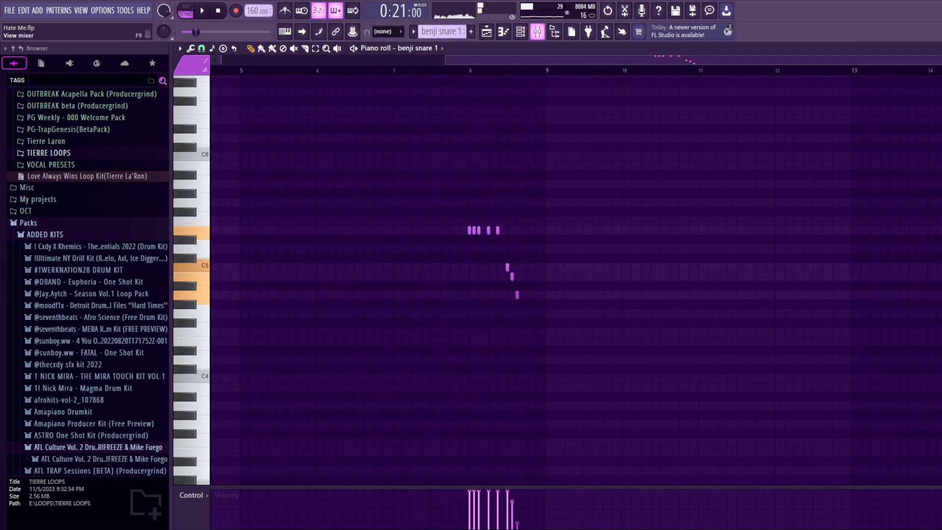
- Unmute the snap on Track 15 in the playlist and view its notes in the piano roll during playback
key(F5)
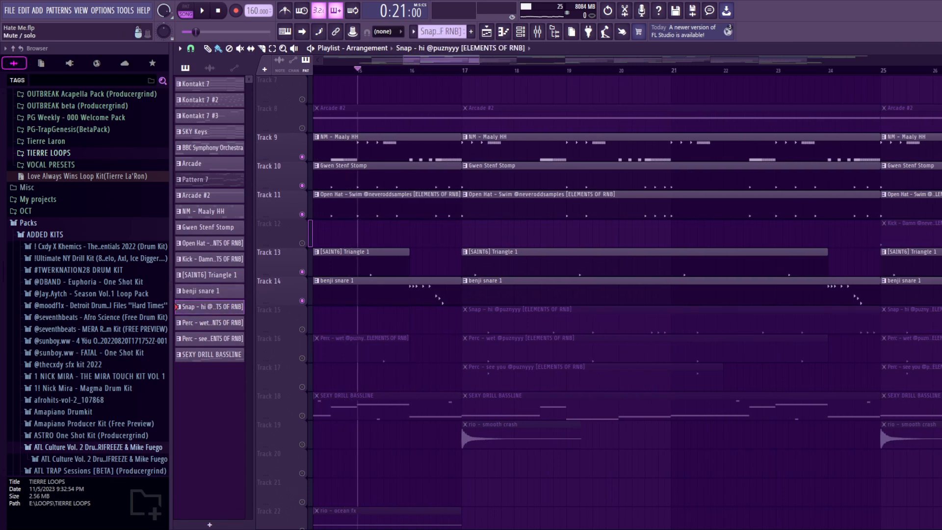
click(303, 330)
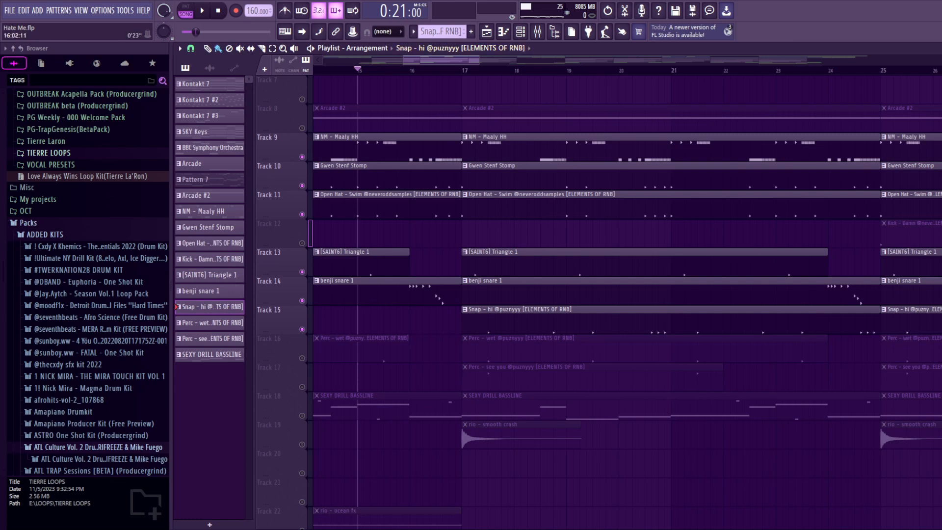
key(space)
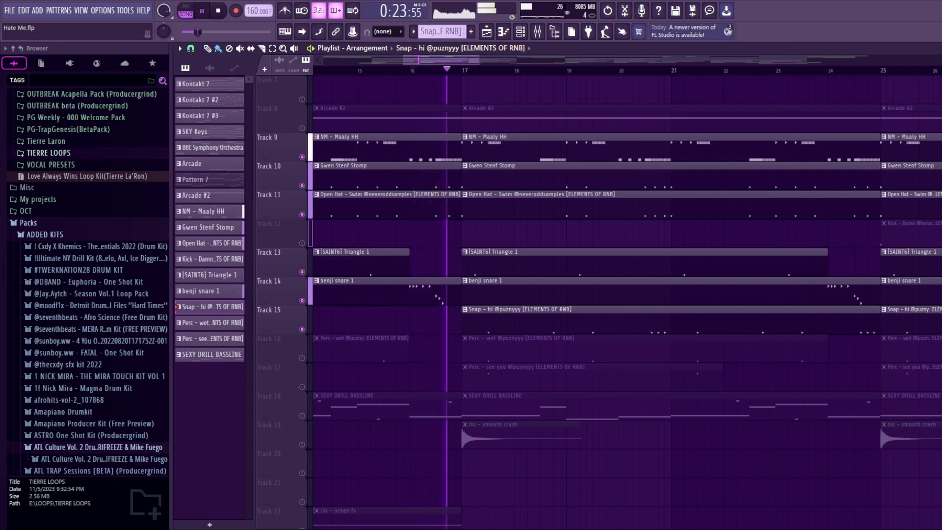
double_click(540, 318)
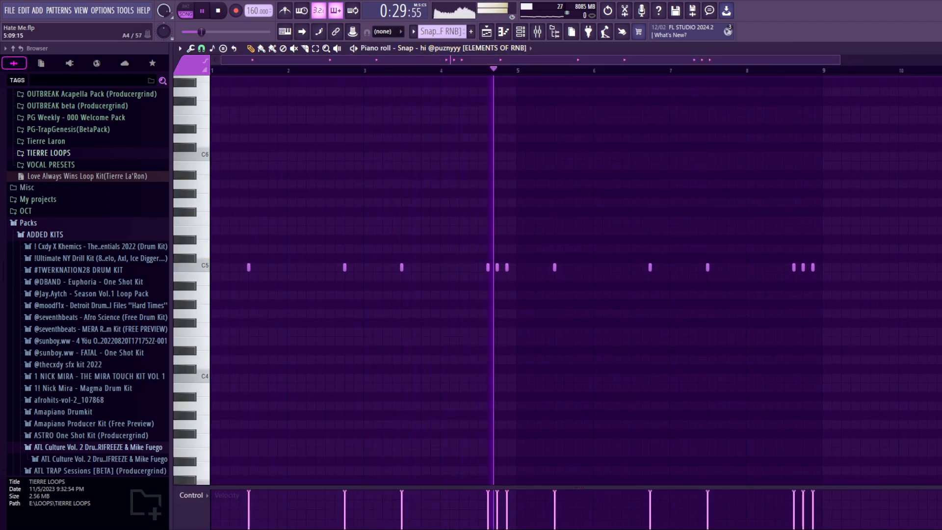
key(space)
- Inspect the Raum effect on the snap's mixer track and return to the playlist
key(F9)
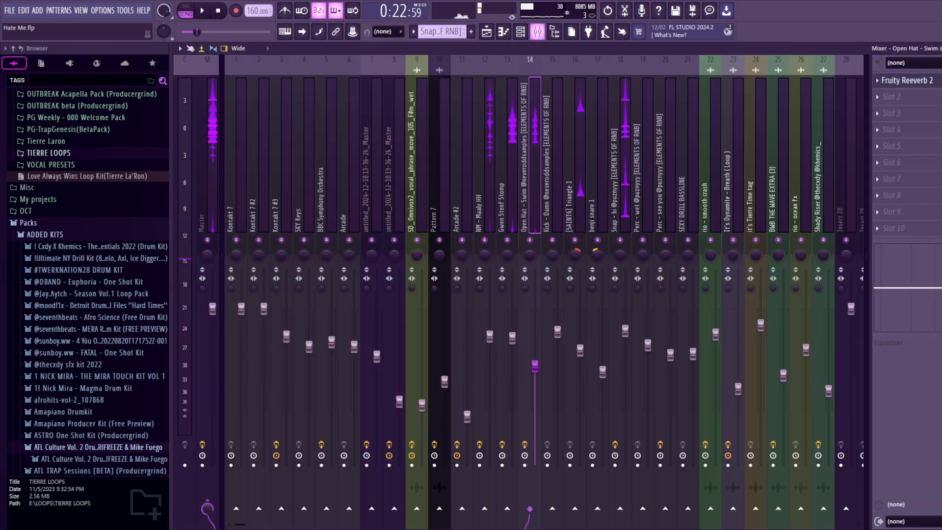
click(575, 196)
click(621, 196)
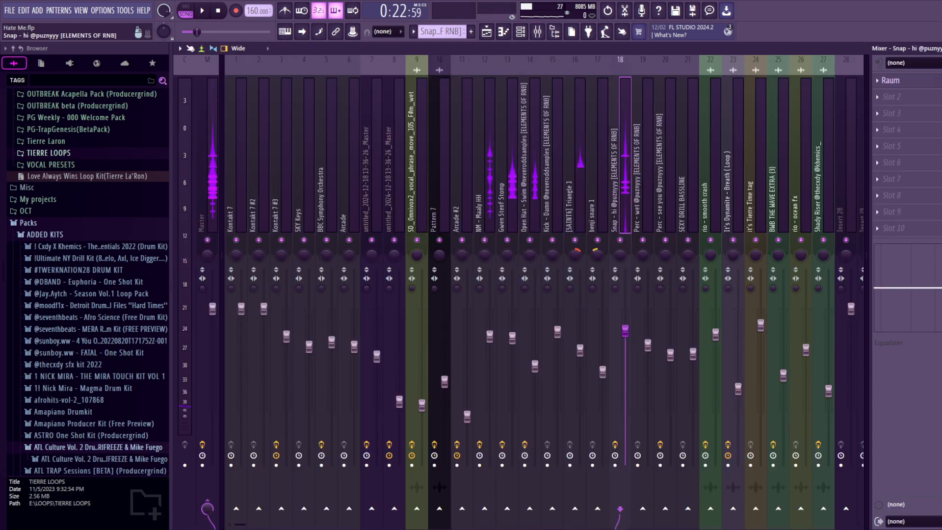
click(903, 81)
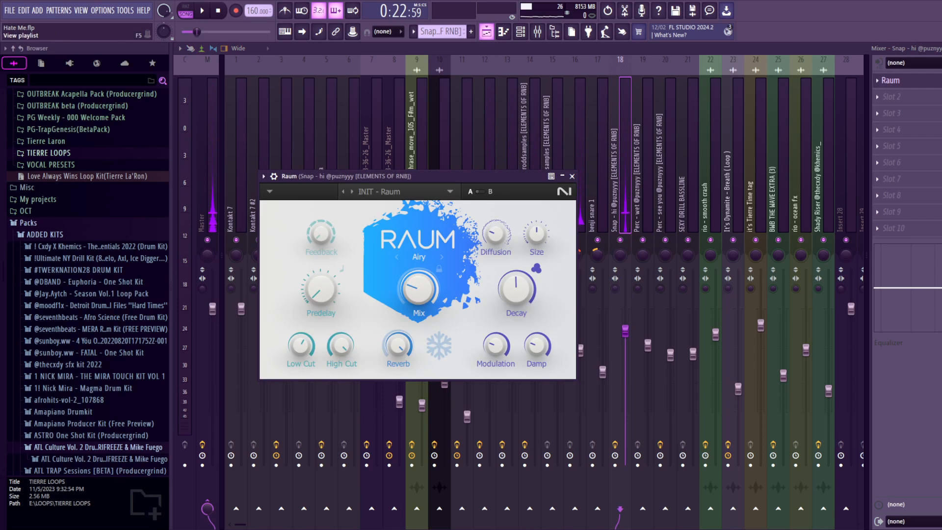
click(487, 32)
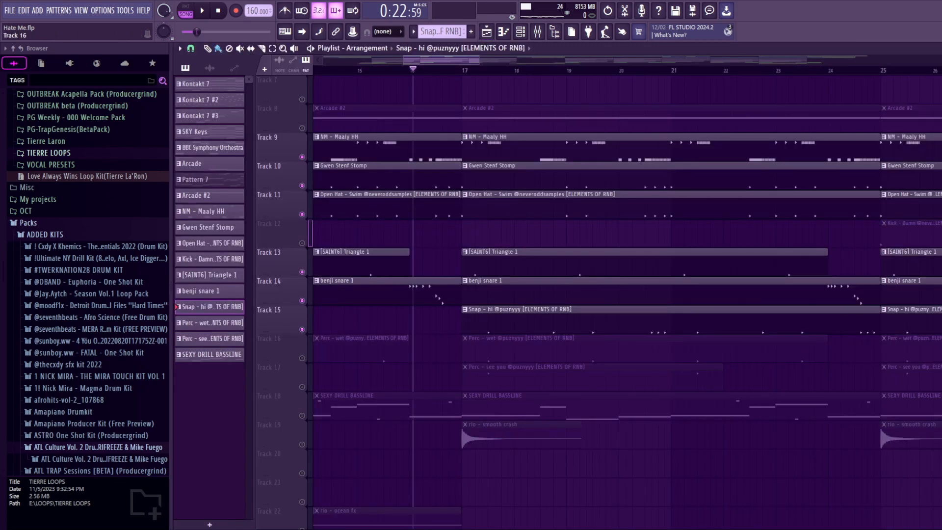
- Unmute the Perc - wet and Perc - see you clips on Tracks 16 and 17 and start playback
click(302, 358)
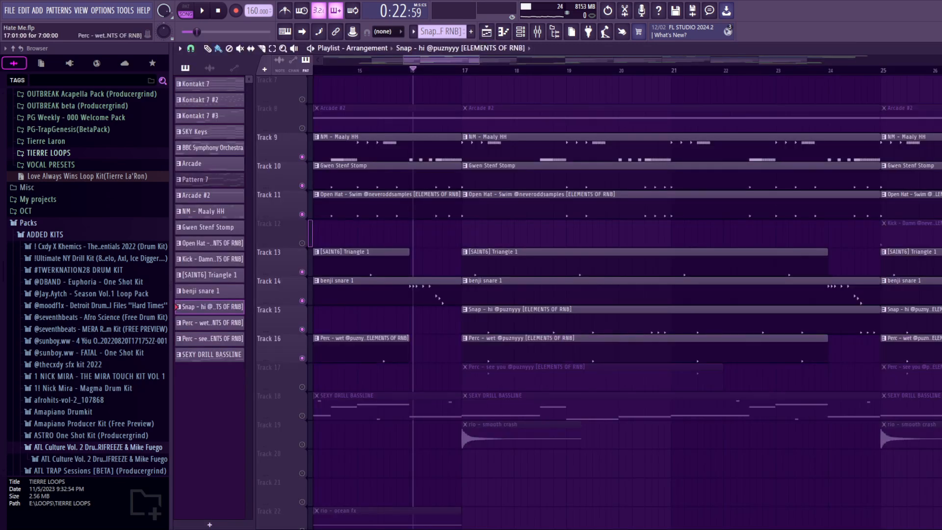
click(302, 387)
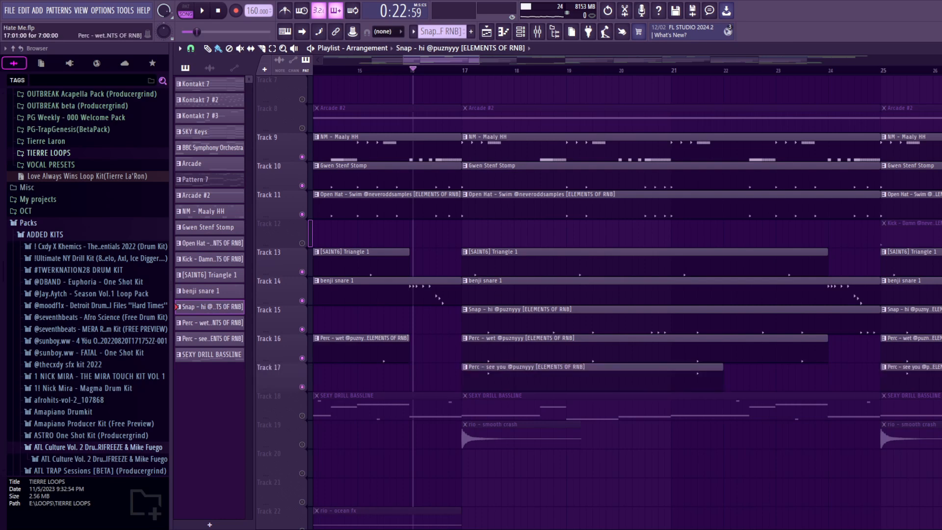
key(space)
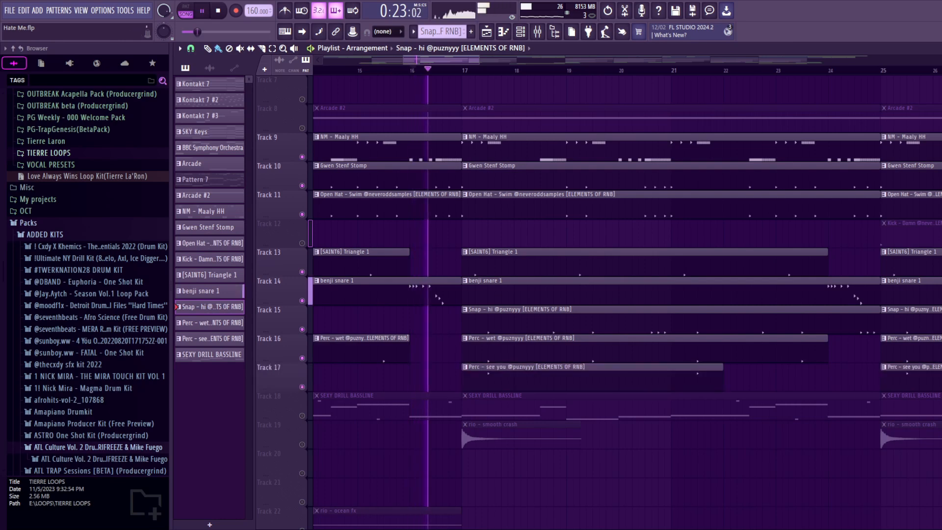
- Review the notes of the Perc - see you and Perc - wet clips in the piano roll during playback, and stop it
double_click(525, 377)
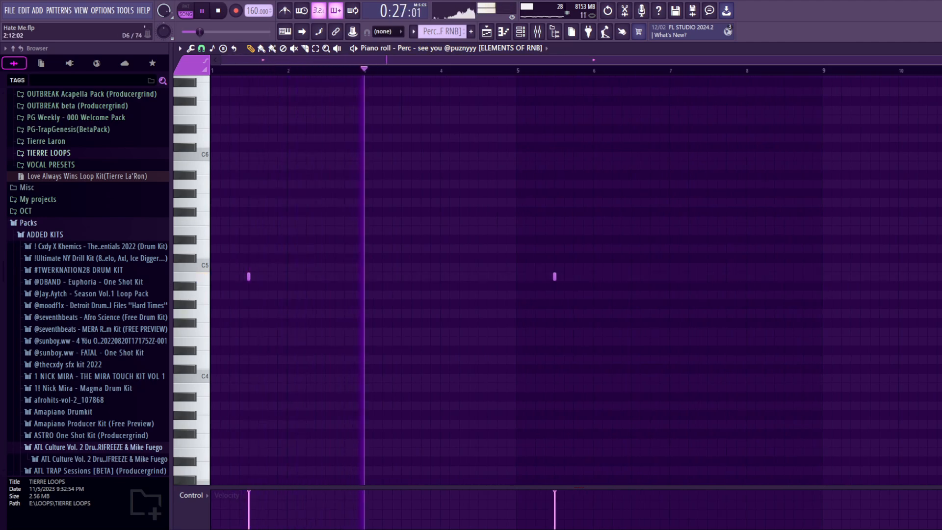
click(487, 32)
double_click(525, 349)
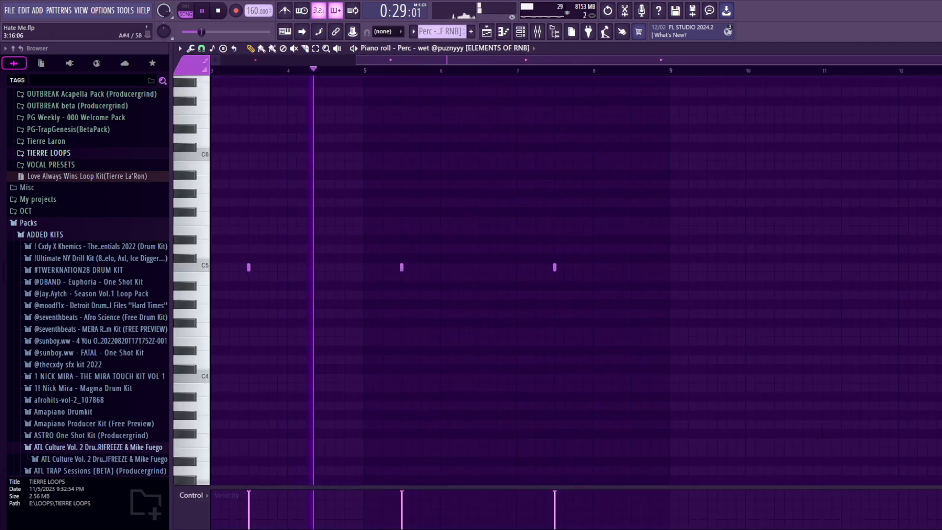
click(487, 31)
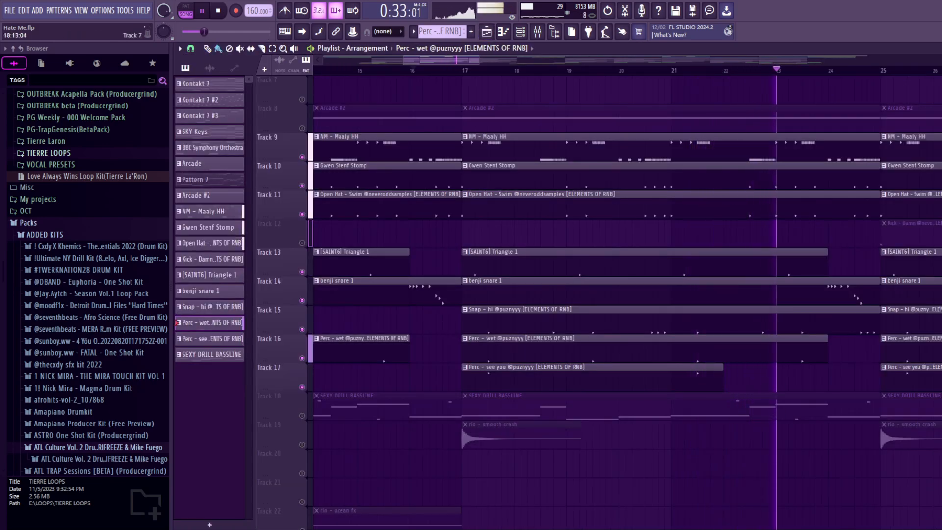
key(space)
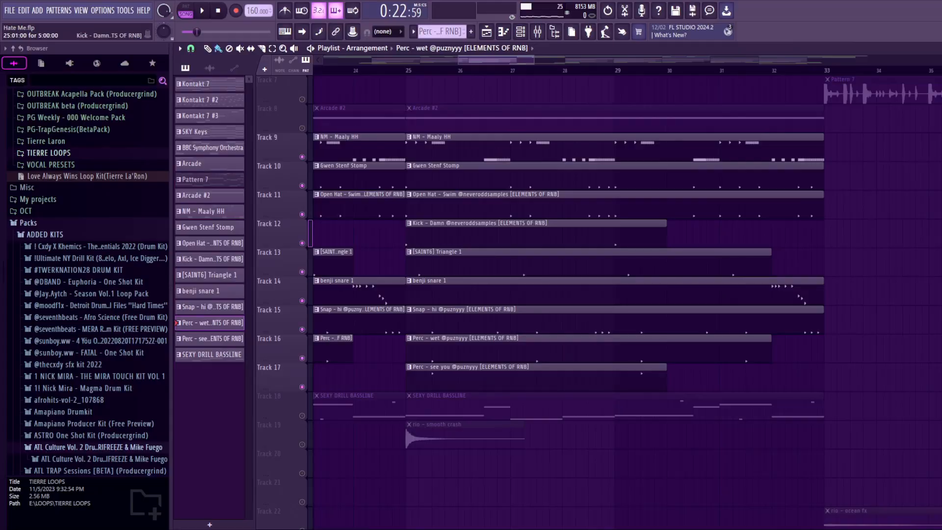
- Review the Kick - Damn notes in the piano roll and play the arrangement from just before bar 25
drag(531, 60, 343, 60)
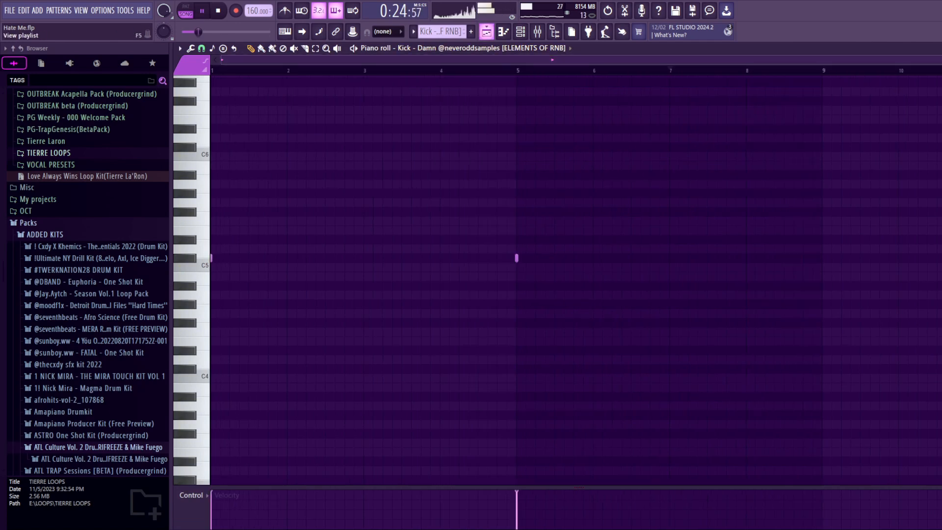
click(486, 31)
click(382, 70)
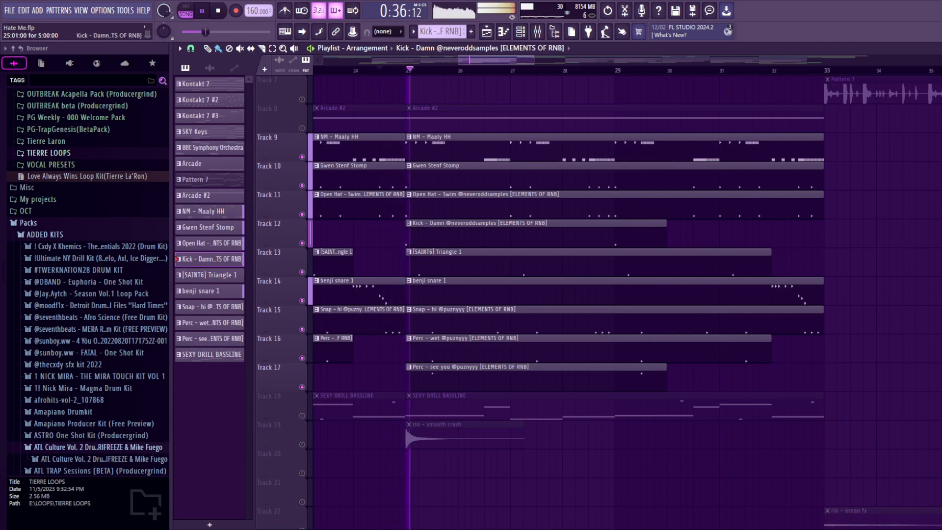
drag(483, 60, 471, 60)
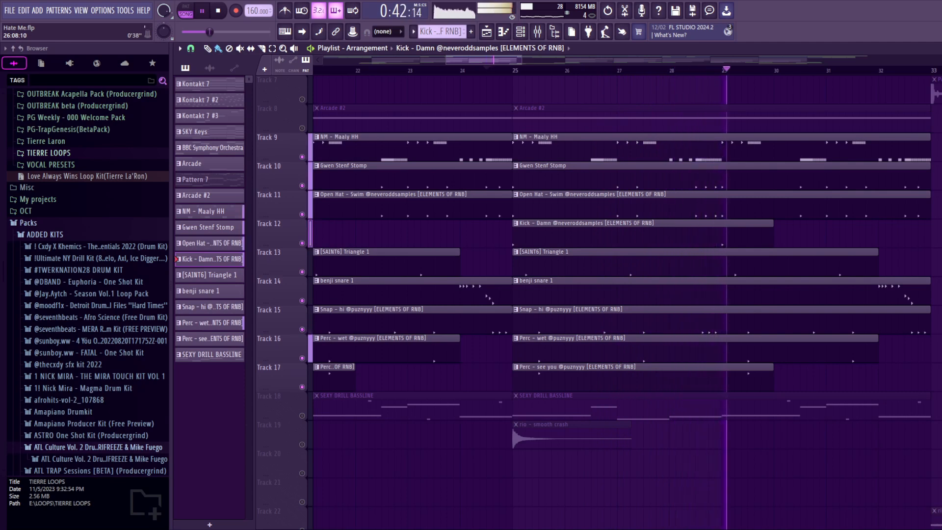
key(space)
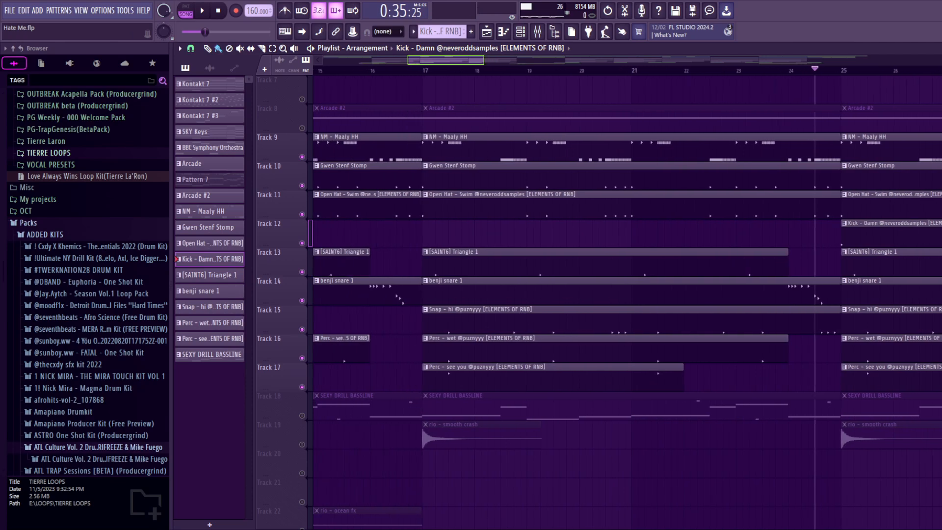
- Unmute the SEXY DRILL BASSLINE on Track 18 and play it back with its notes open in the piano roll
scroll(627, 302, left, 6)
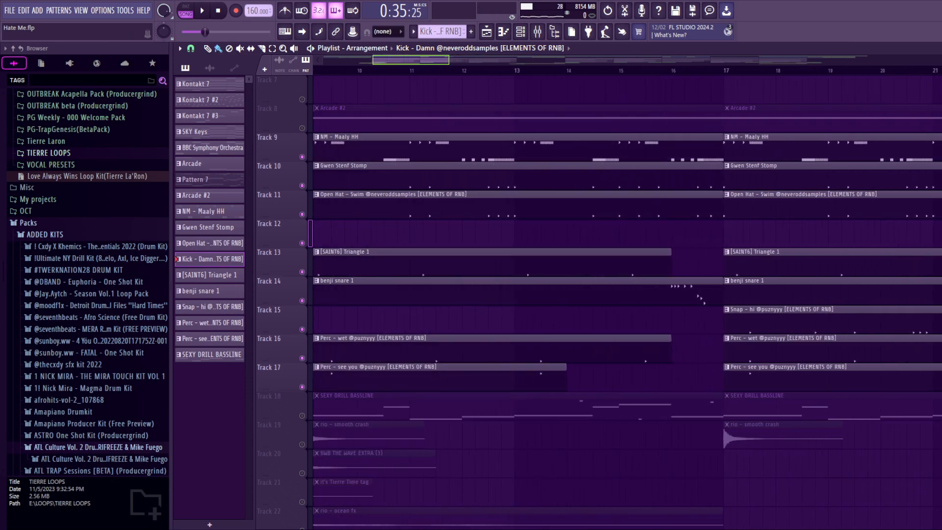
scroll(704, 299, right, 4)
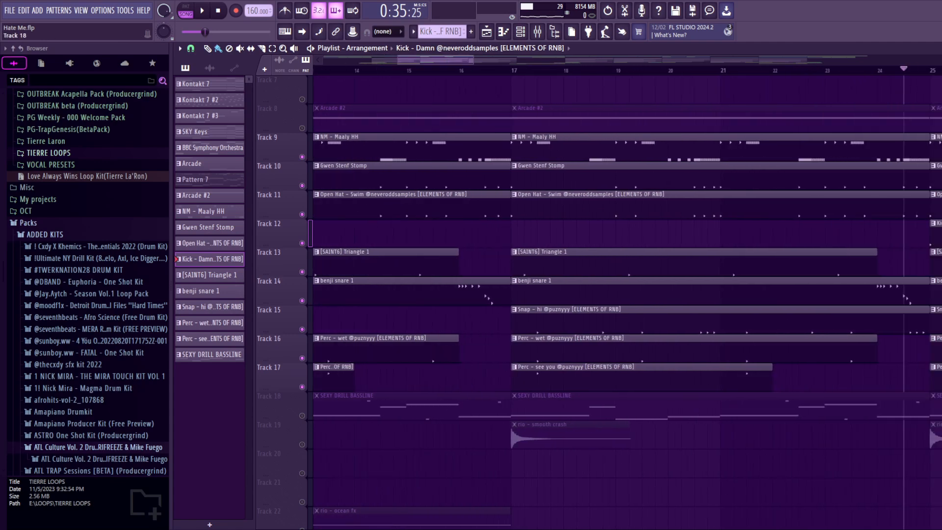
click(302, 416)
double_click(544, 395)
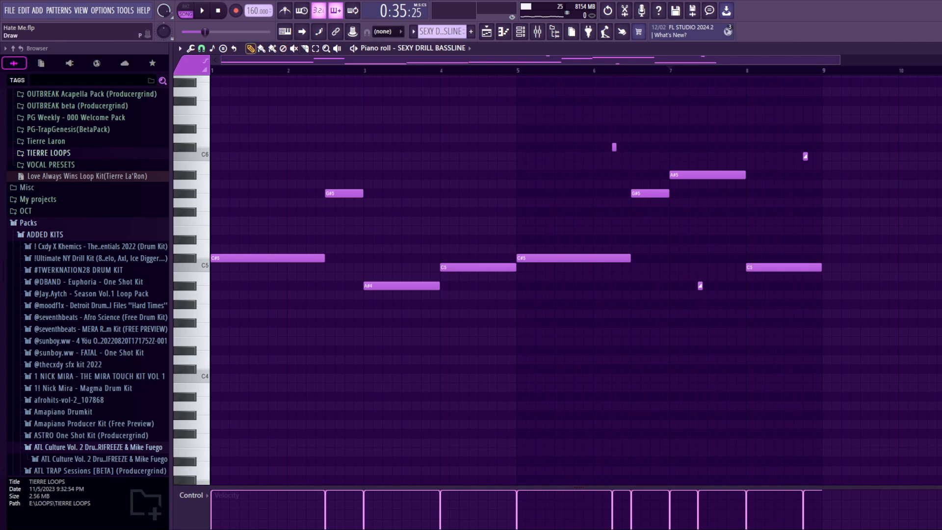
key(space)
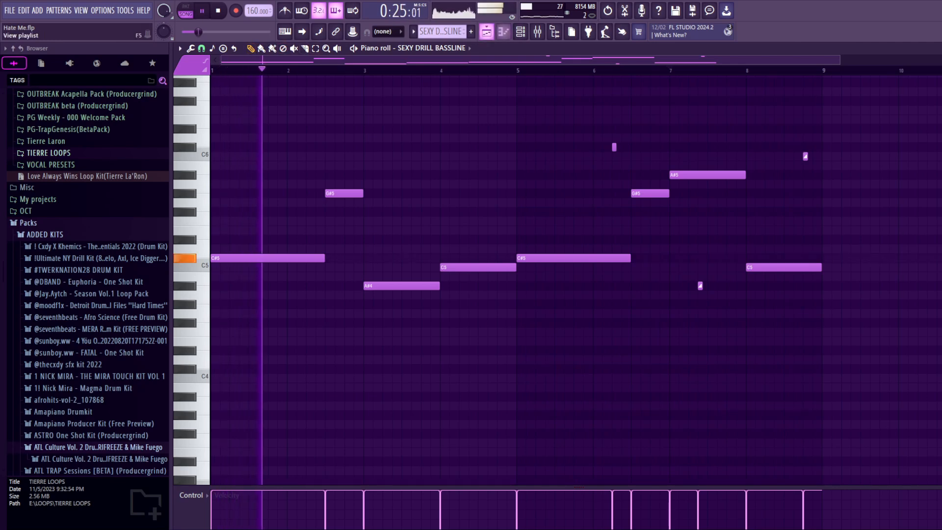